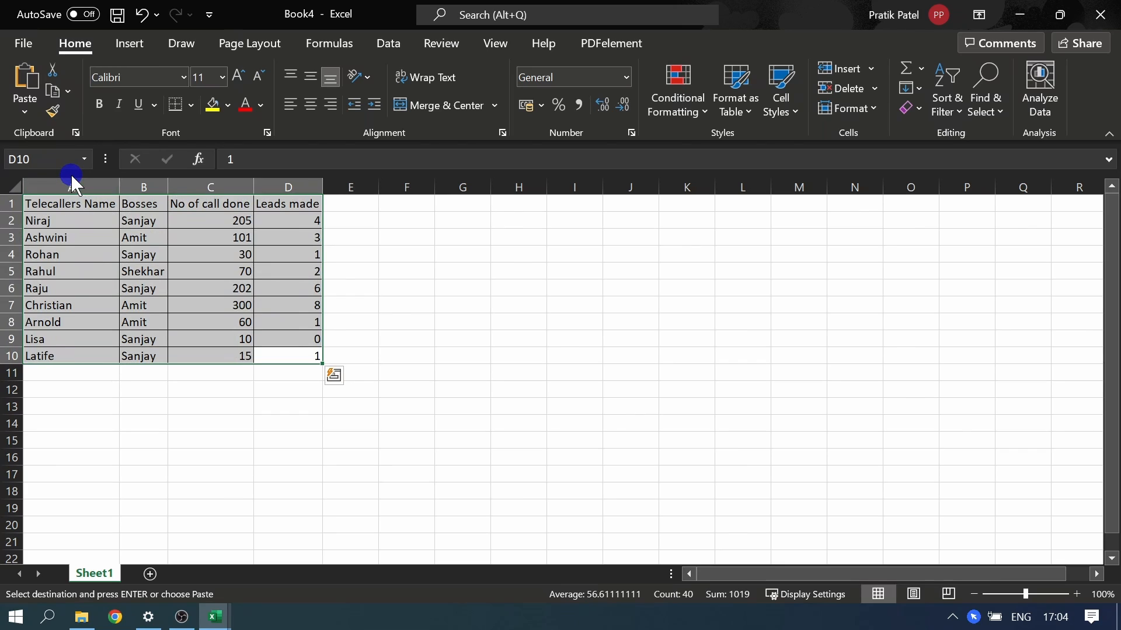
Step: Examine the telecaller data's four columns, comparing the calls done and leads made in rows 3 and 7
click(71, 187)
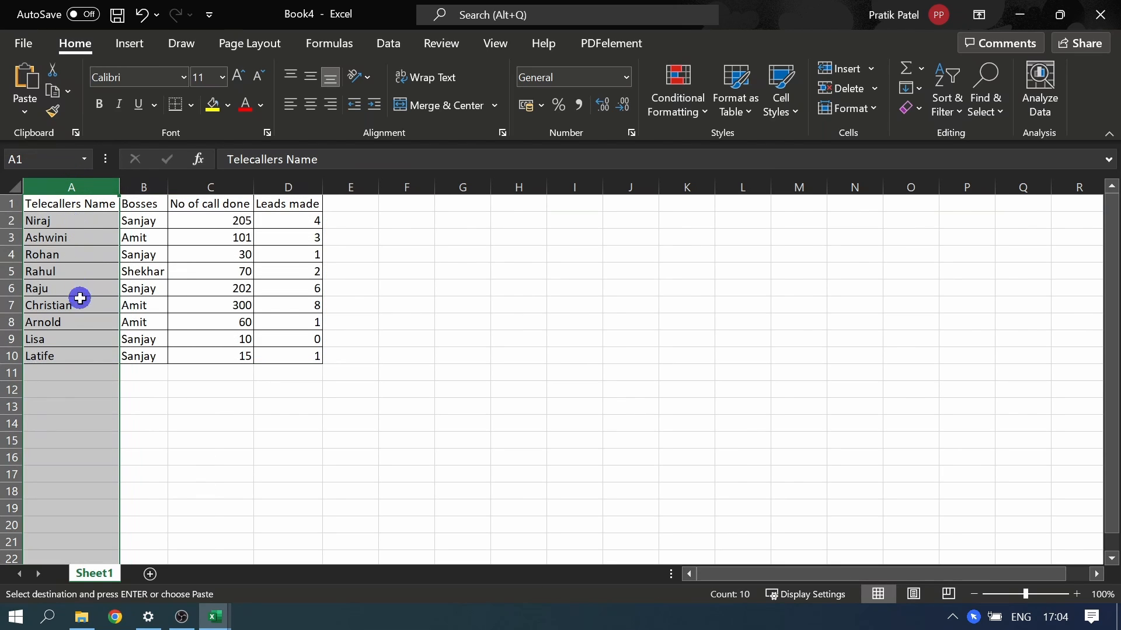
click(145, 184)
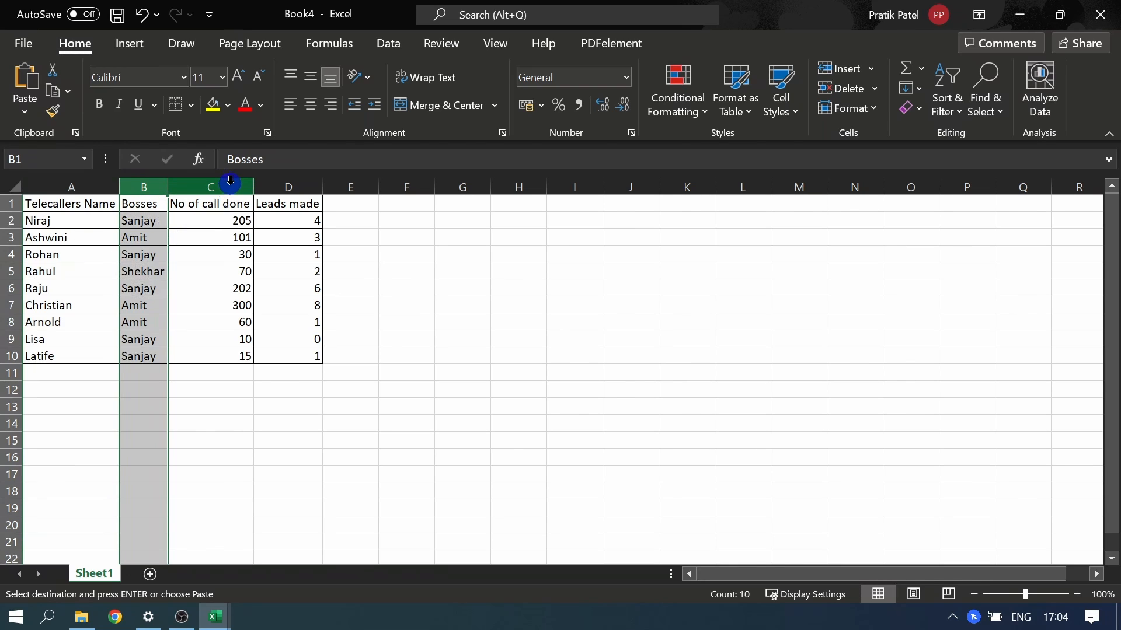
click(229, 185)
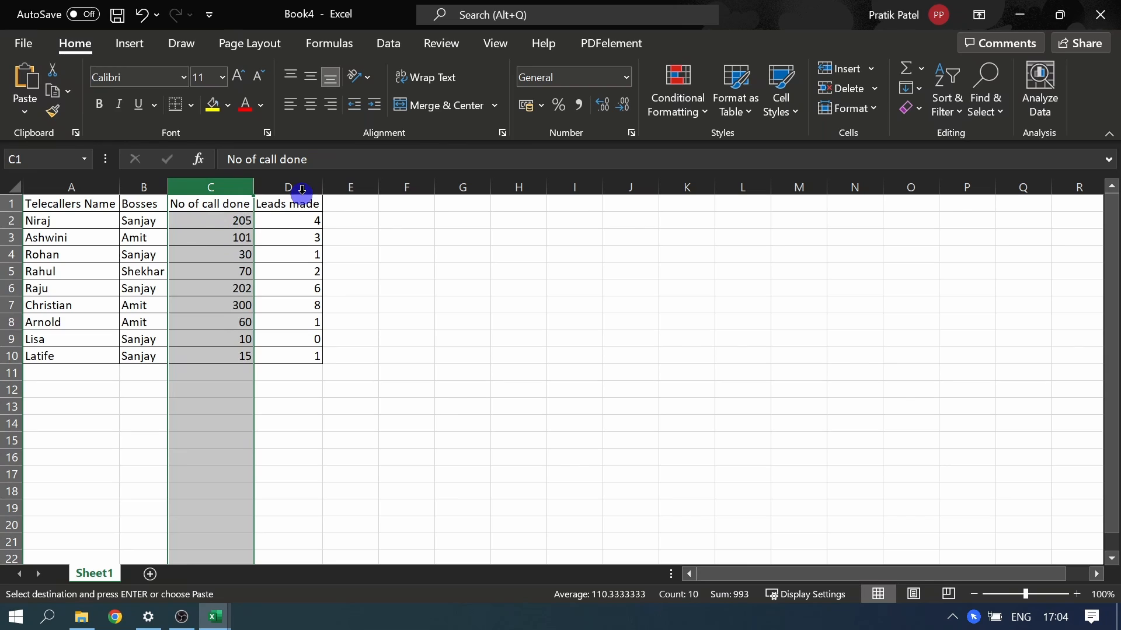
click(301, 185)
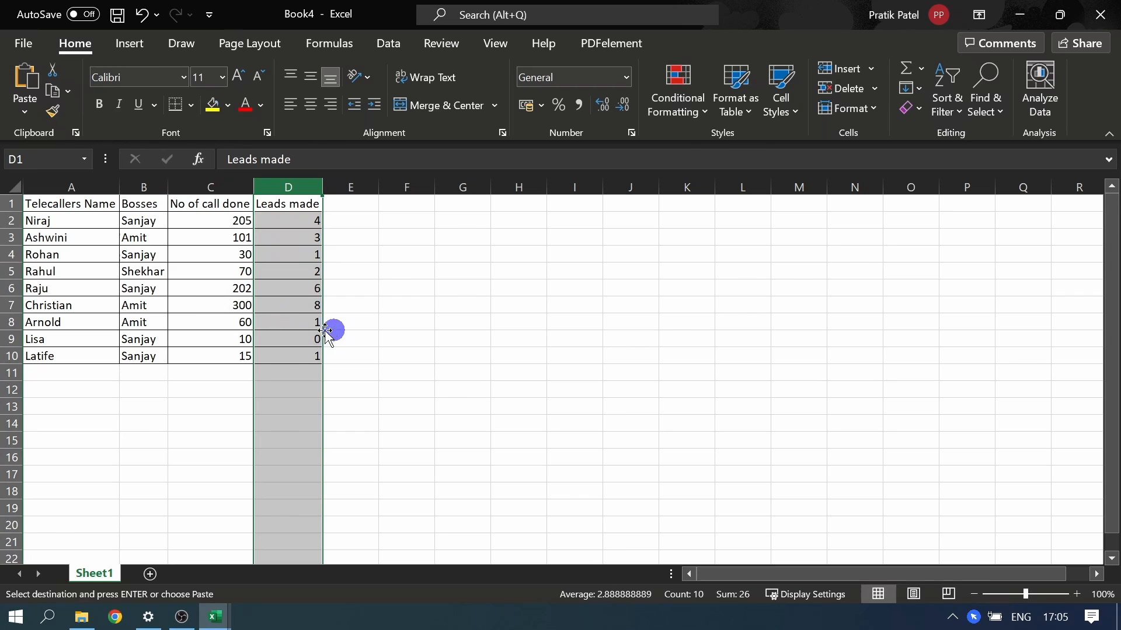
click(86, 243)
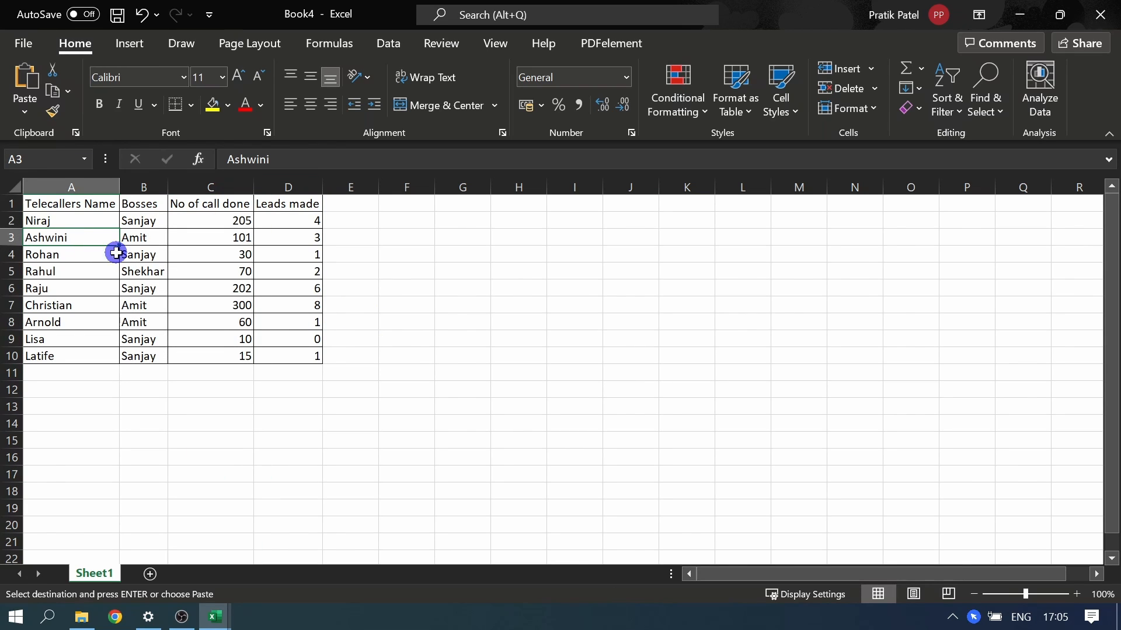
click(244, 241)
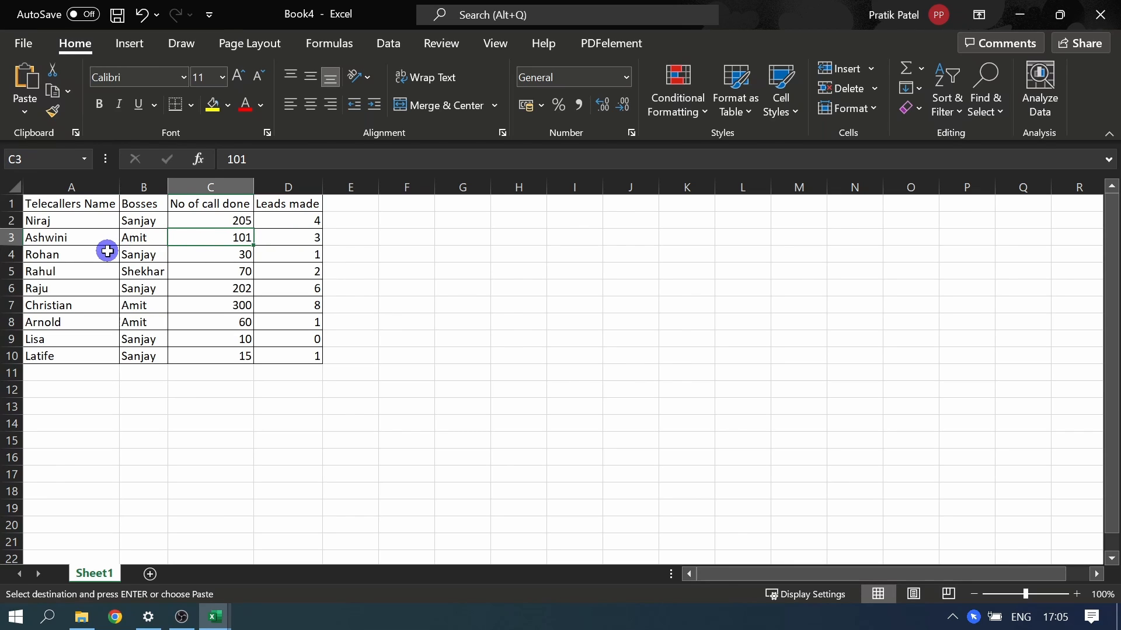
click(83, 244)
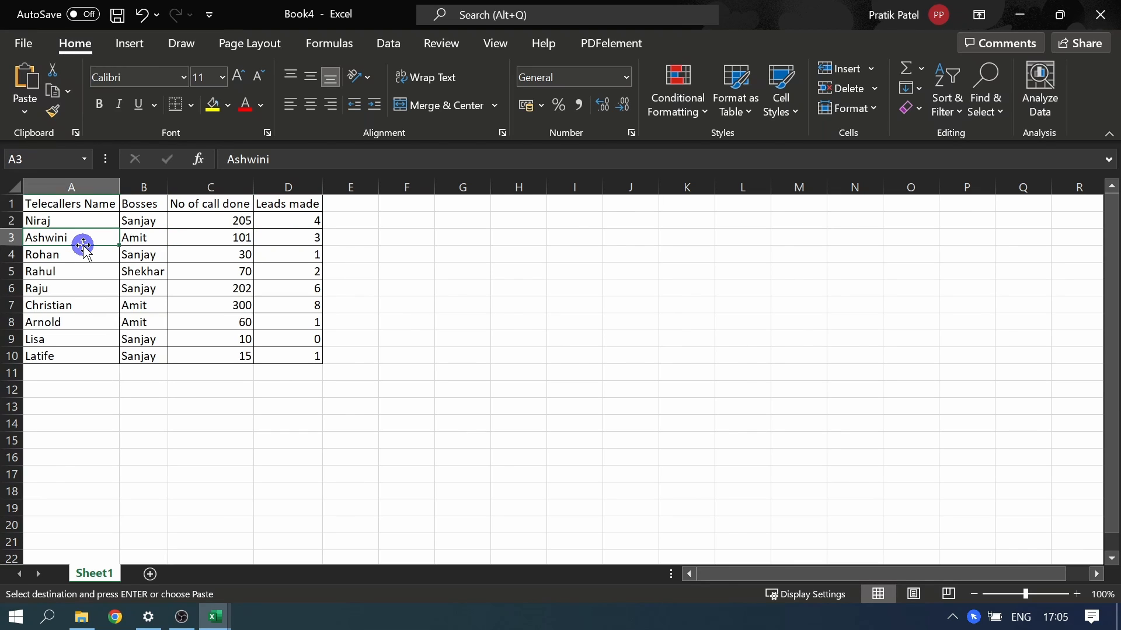
click(70, 310)
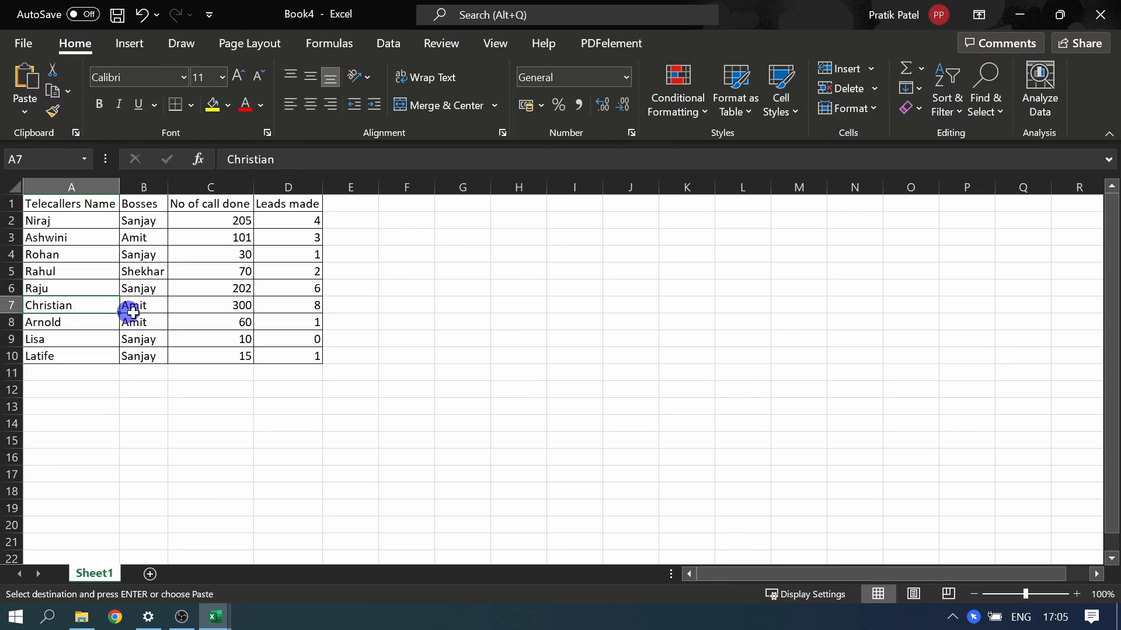
click(237, 308)
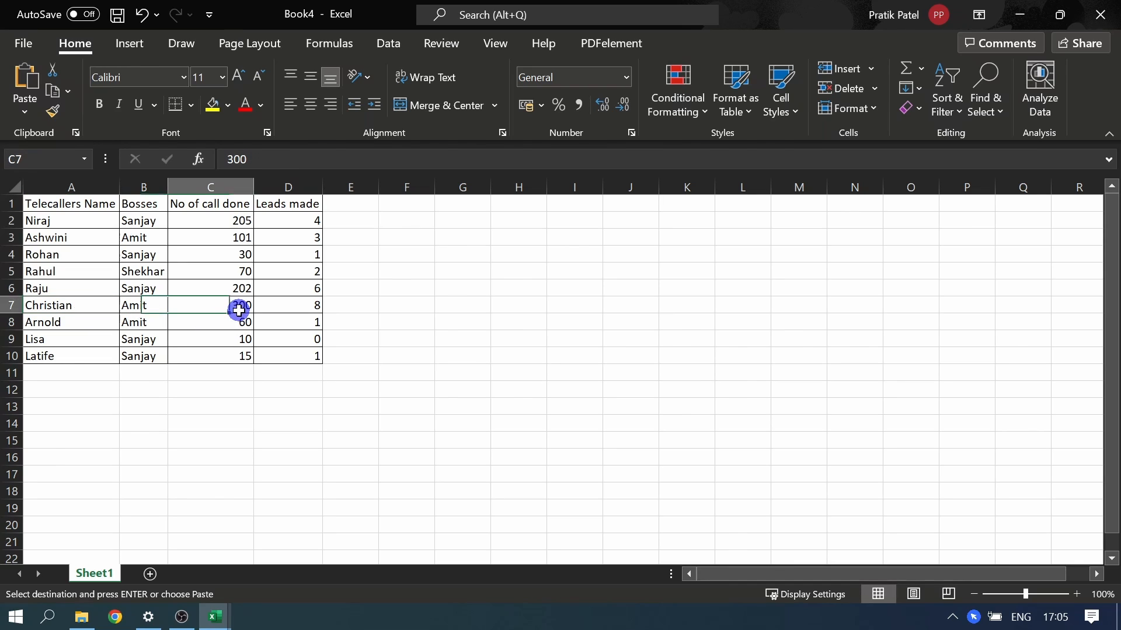
click(309, 309)
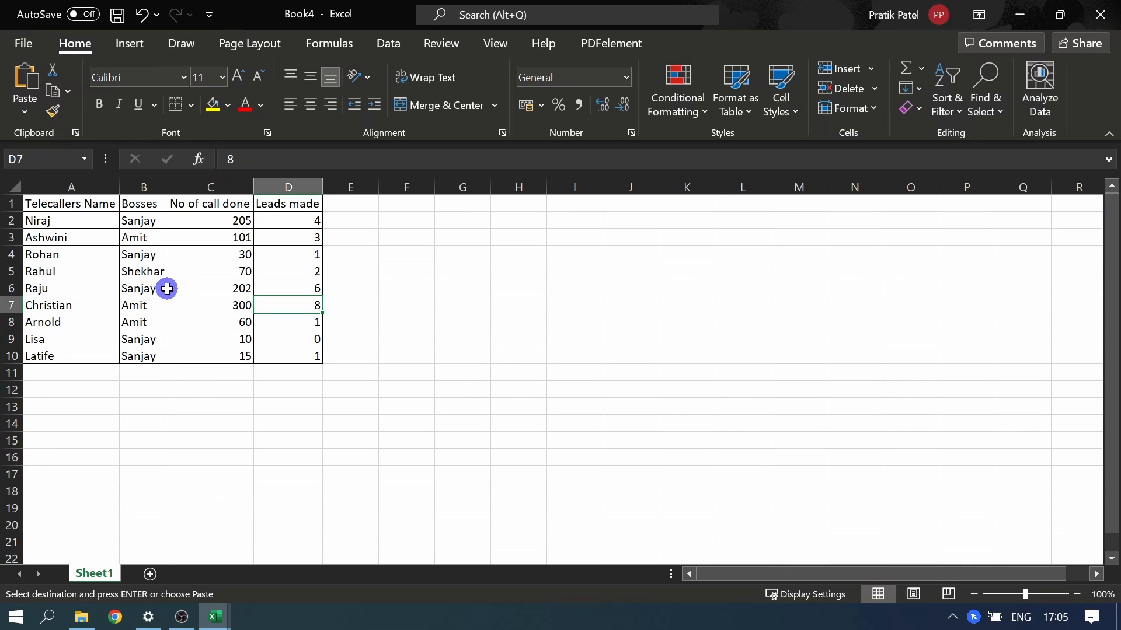
Step: Turn on filtering for the header row and filter the Bosses column to only the boss listed in row 2
click(195, 206)
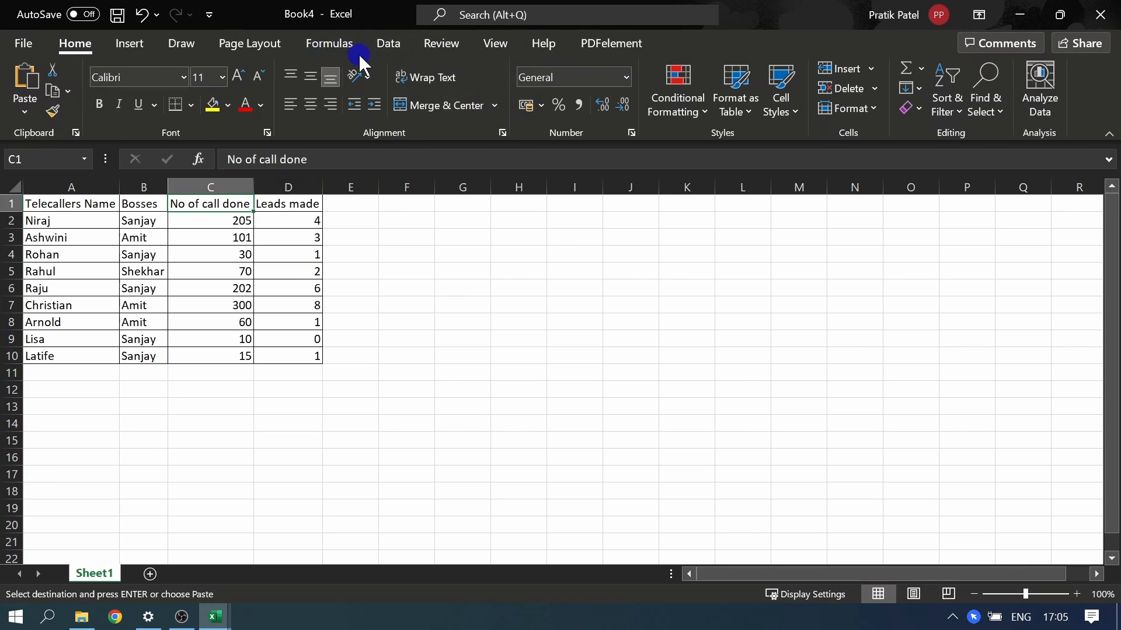
click(375, 51)
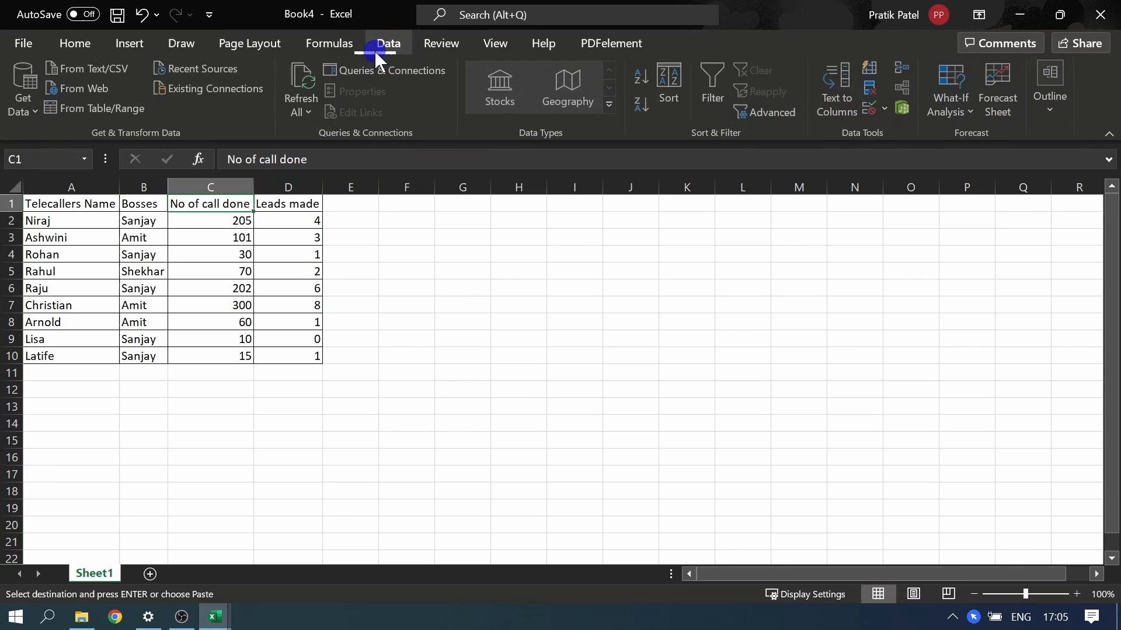
click(713, 100)
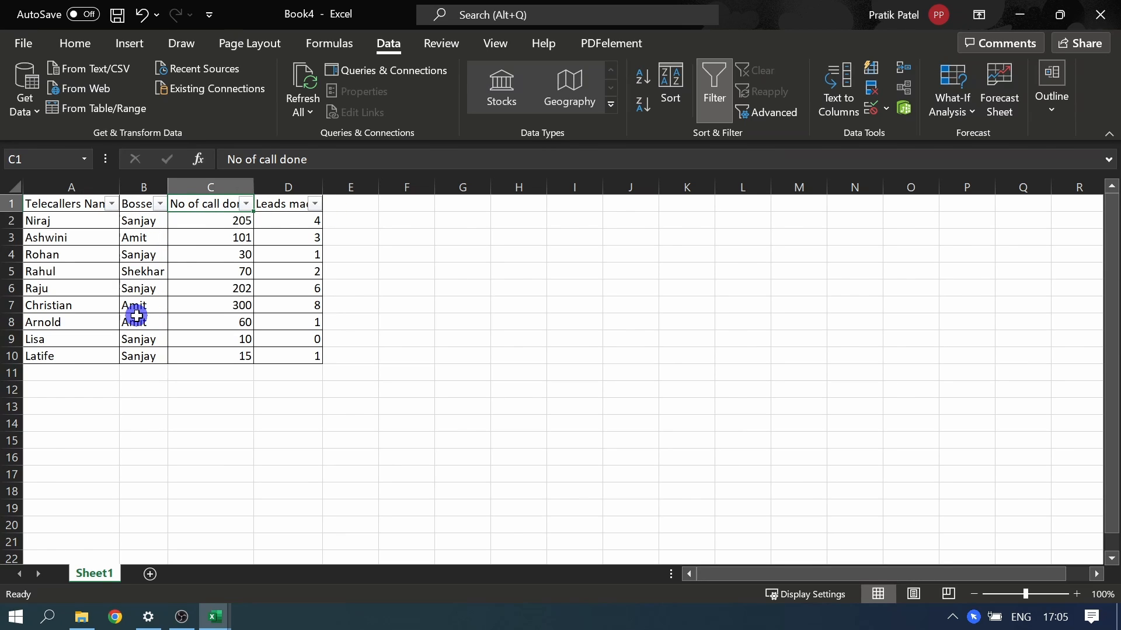
click(160, 206)
click(233, 400)
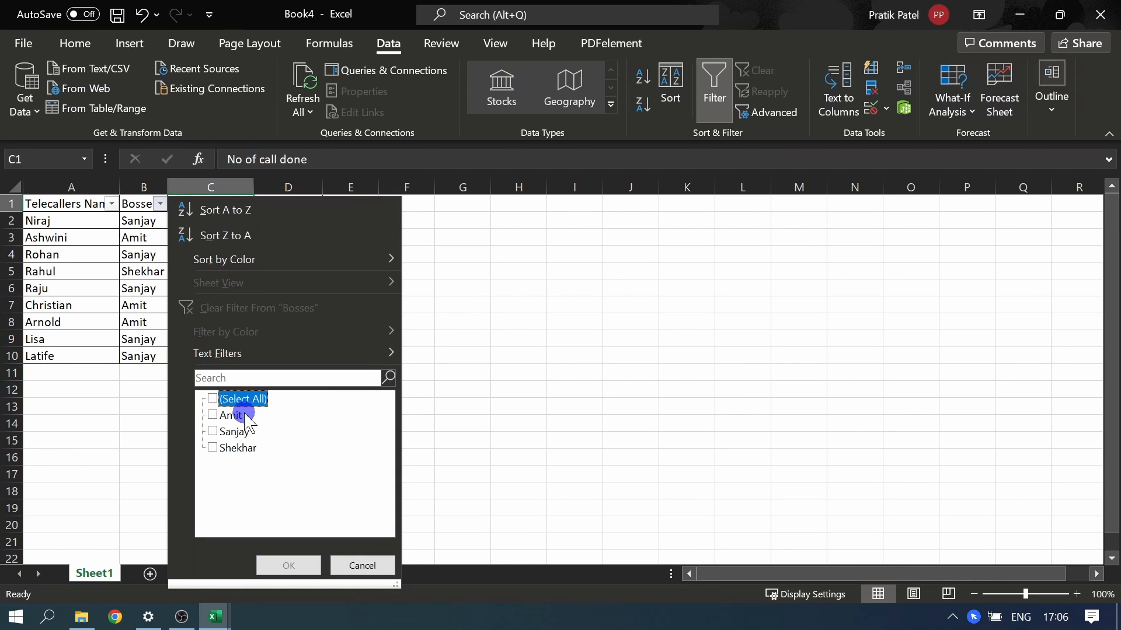
click(235, 434)
click(289, 565)
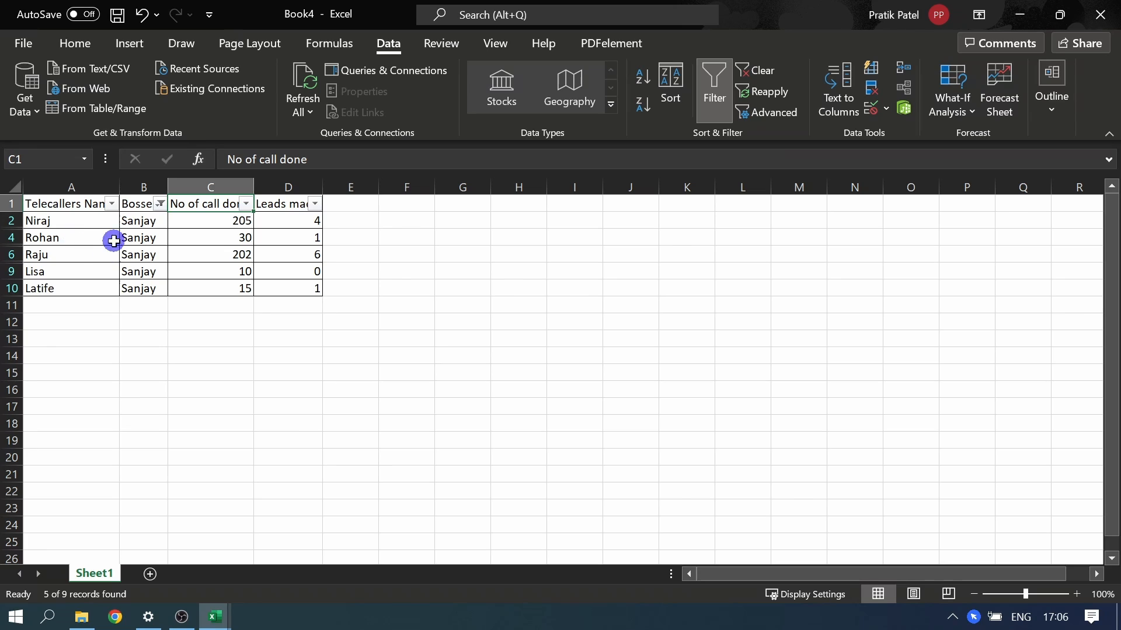
Step: Review the filtered rows column by column and auto-fit the width of the Leads made column
drag(60, 225, 75, 290)
drag(156, 224, 157, 289)
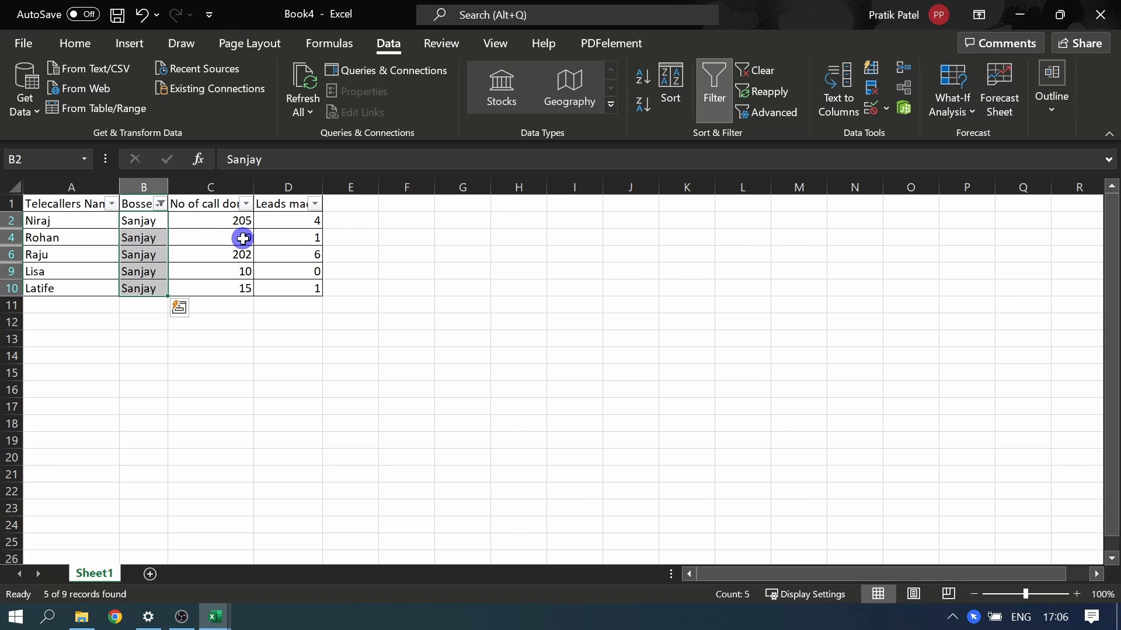
drag(225, 220, 240, 283)
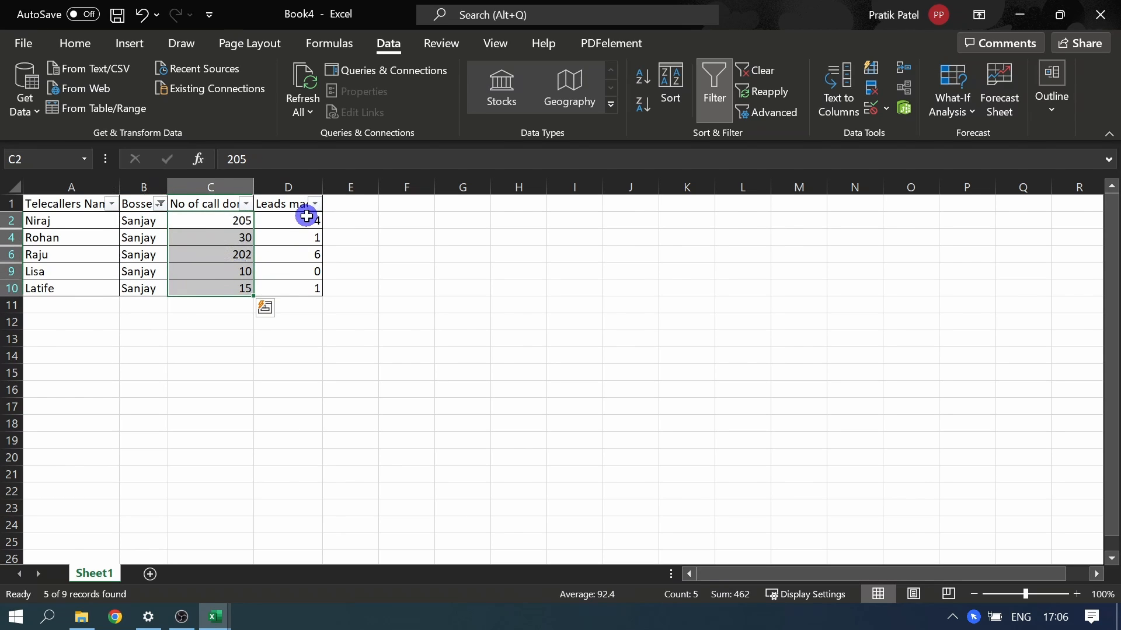
drag(305, 219, 300, 288)
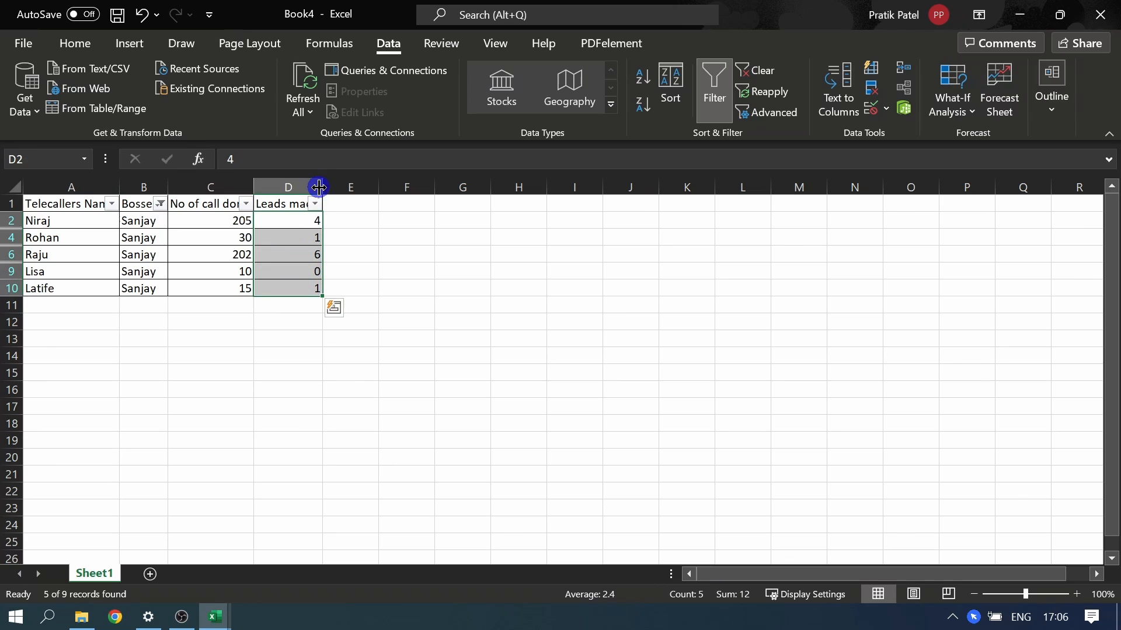
double_click(321, 183)
click(300, 353)
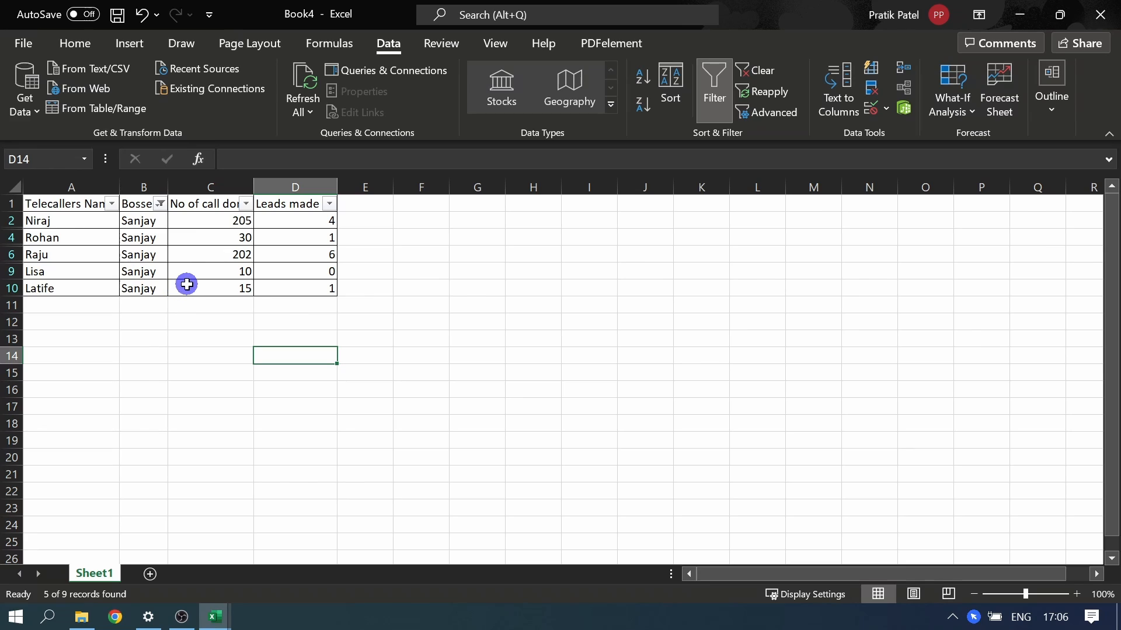
click(294, 288)
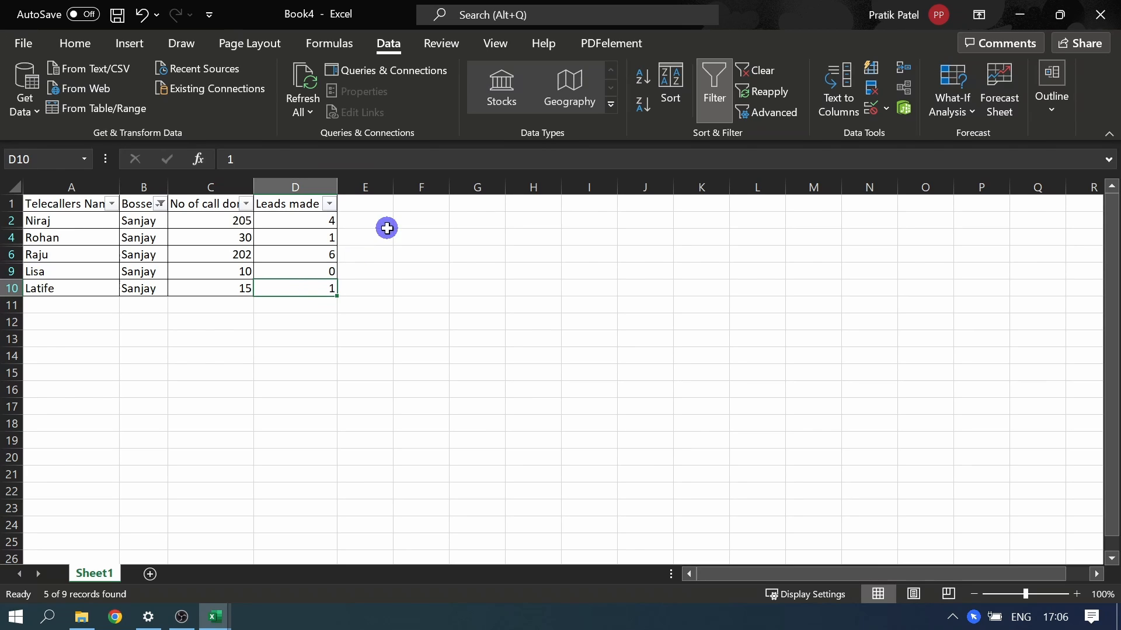
Step: Remove the filter from the telecaller data range
click(313, 201)
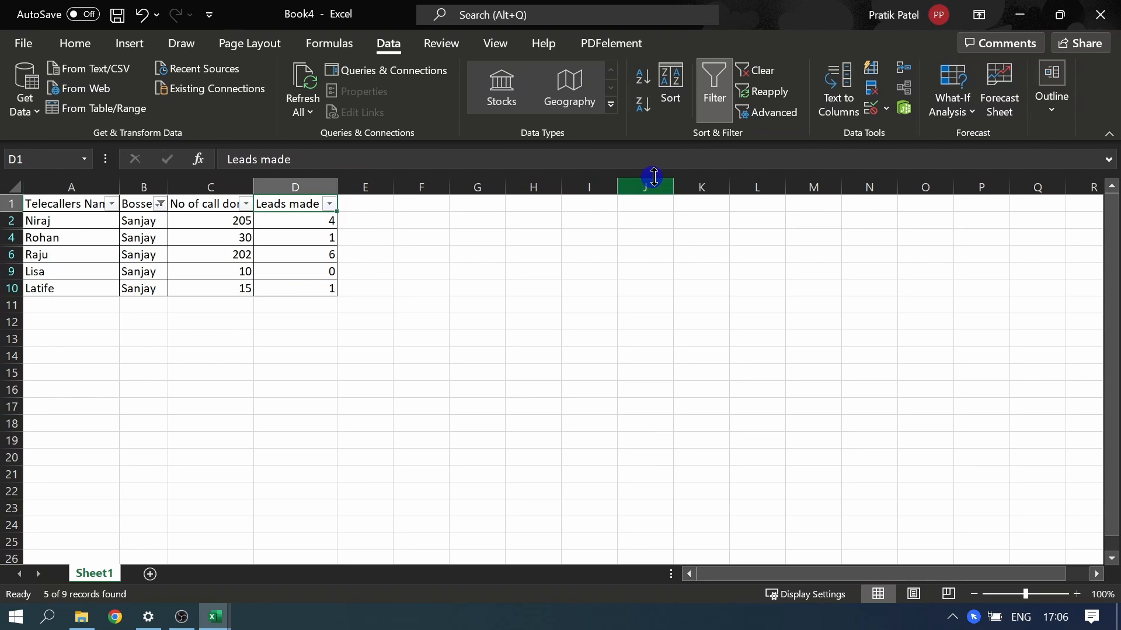
click(709, 111)
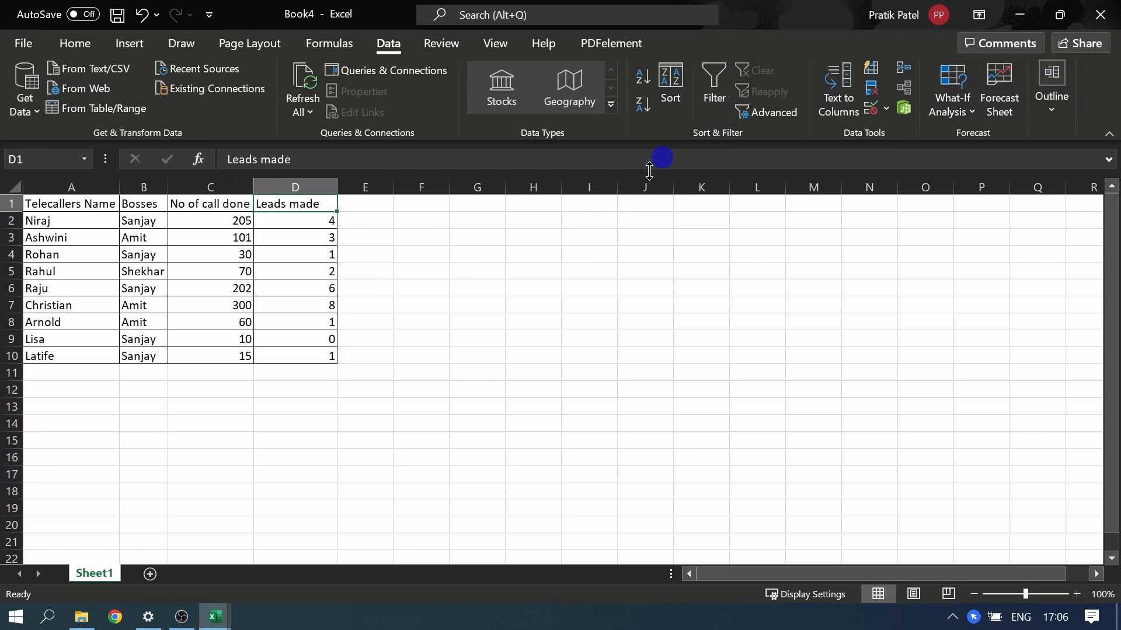
click(210, 285)
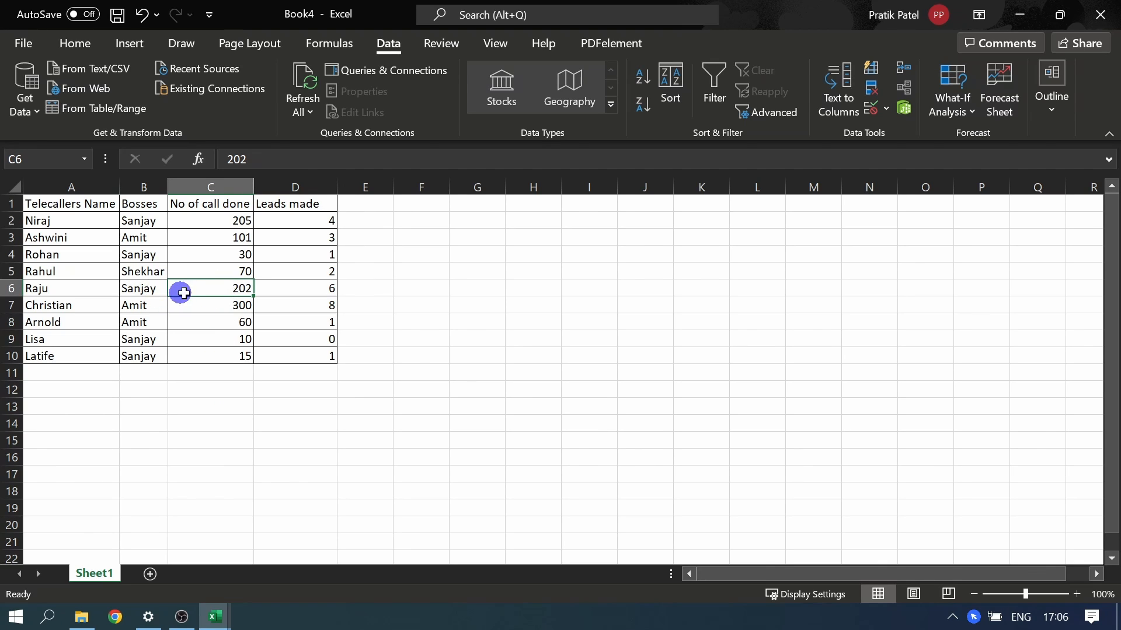
Step: Convert the data range A1:D10 into a table with headers
click(212, 272)
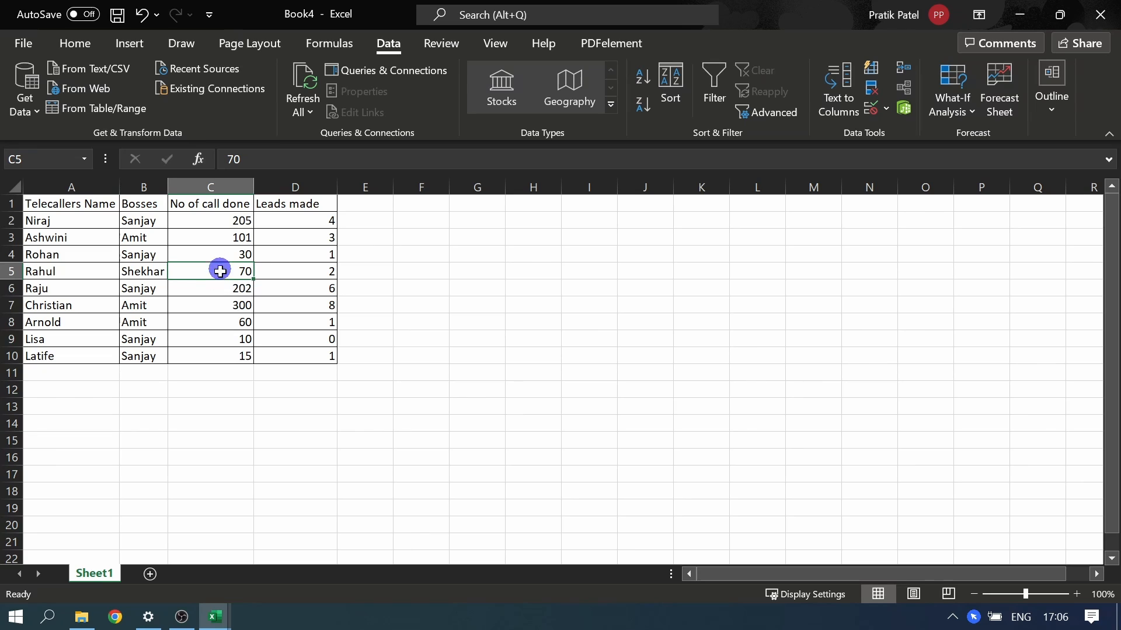
click(130, 44)
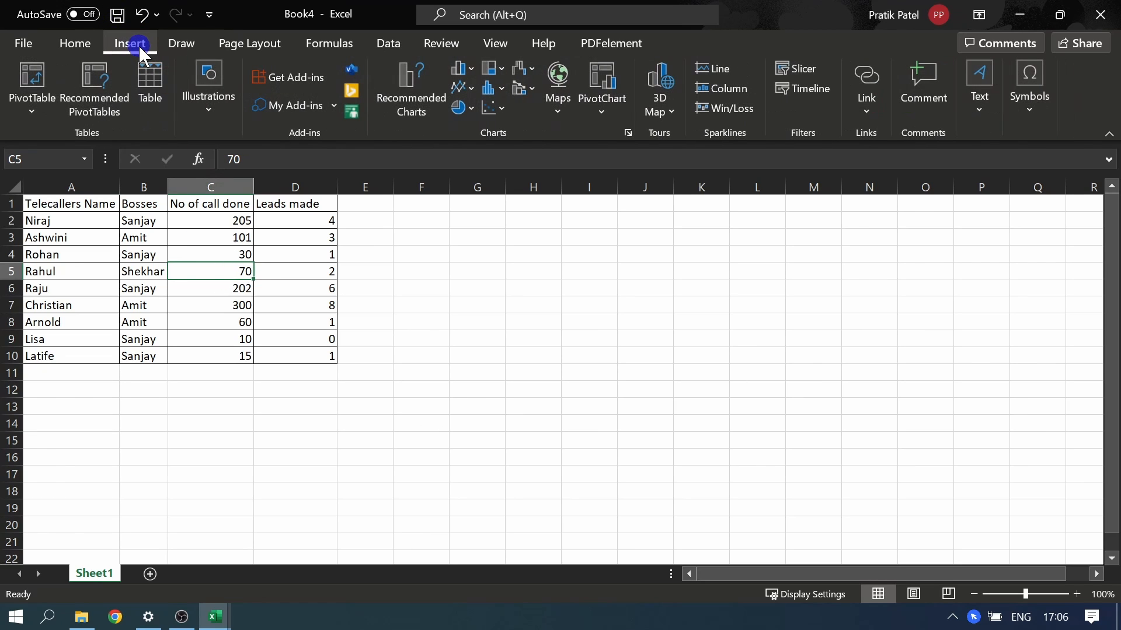
click(151, 88)
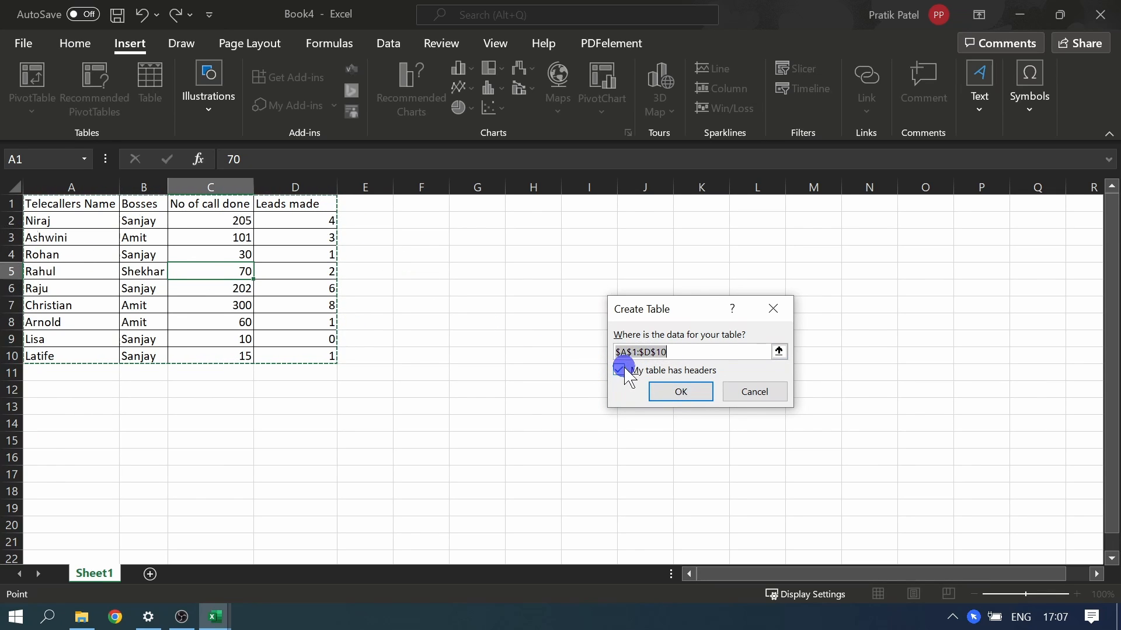
click(692, 392)
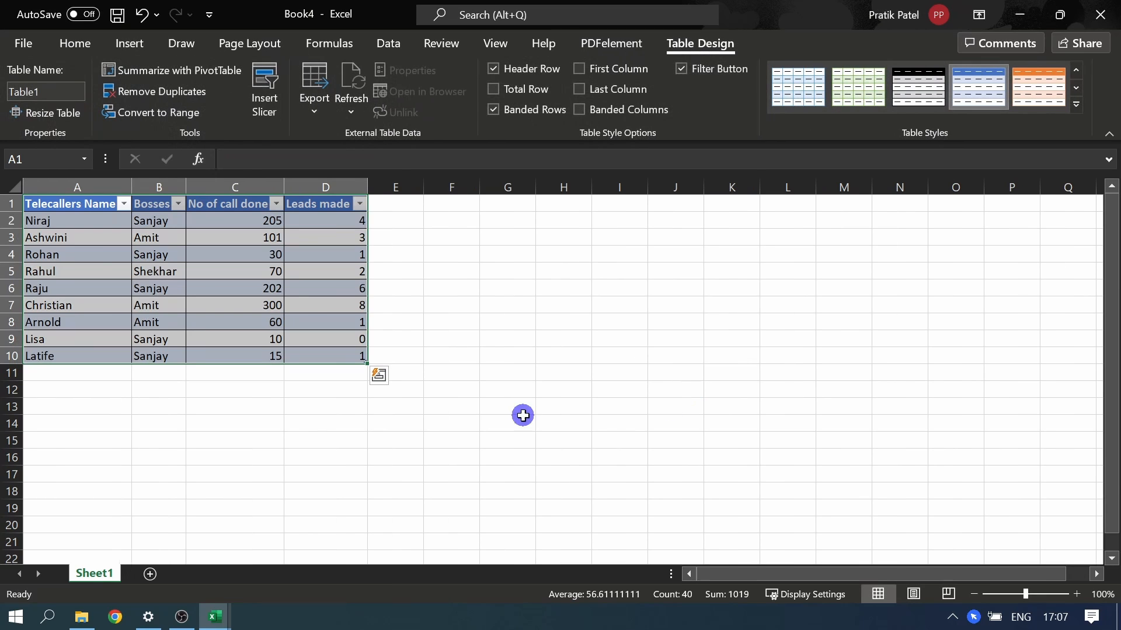
Step: Auto-fit the widths of the table's Bosses and No of call done columns
double_click(181, 185)
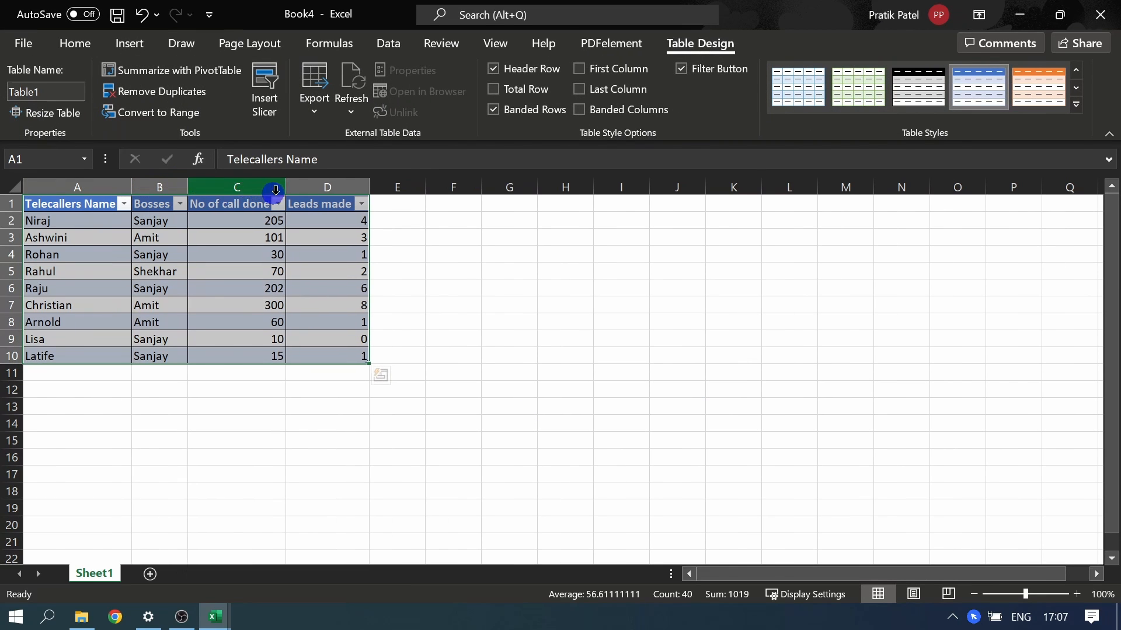
double_click(293, 186)
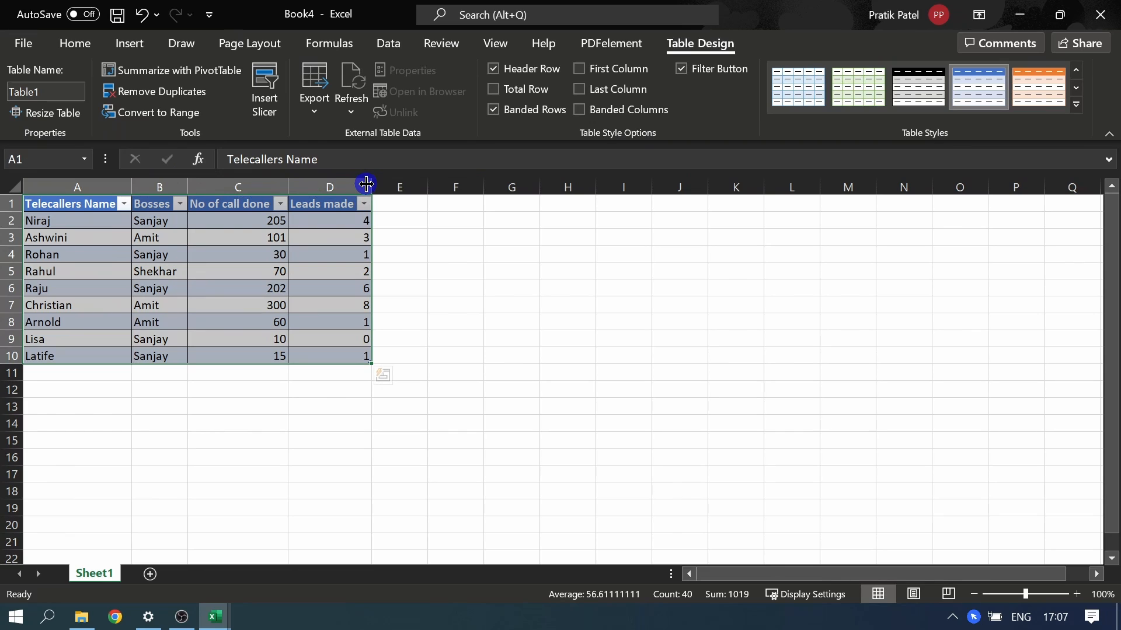
drag(365, 380, 317, 412)
click(310, 240)
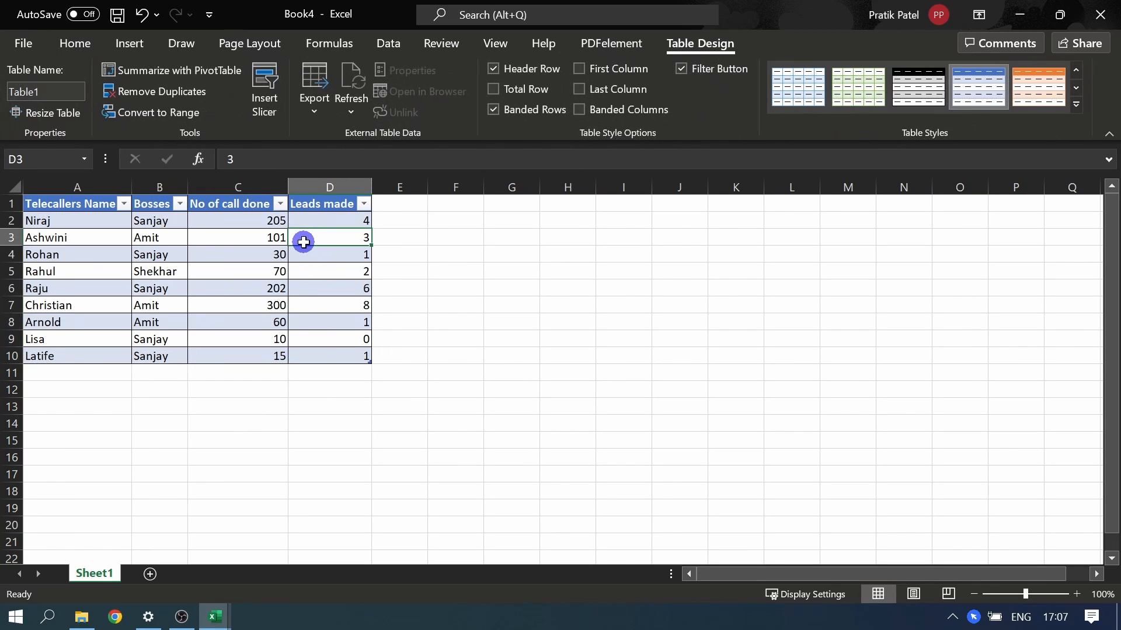
Step: Filter the table's Bosses column to only the boss listed in row 3 and select the remaining telecaller names
click(182, 206)
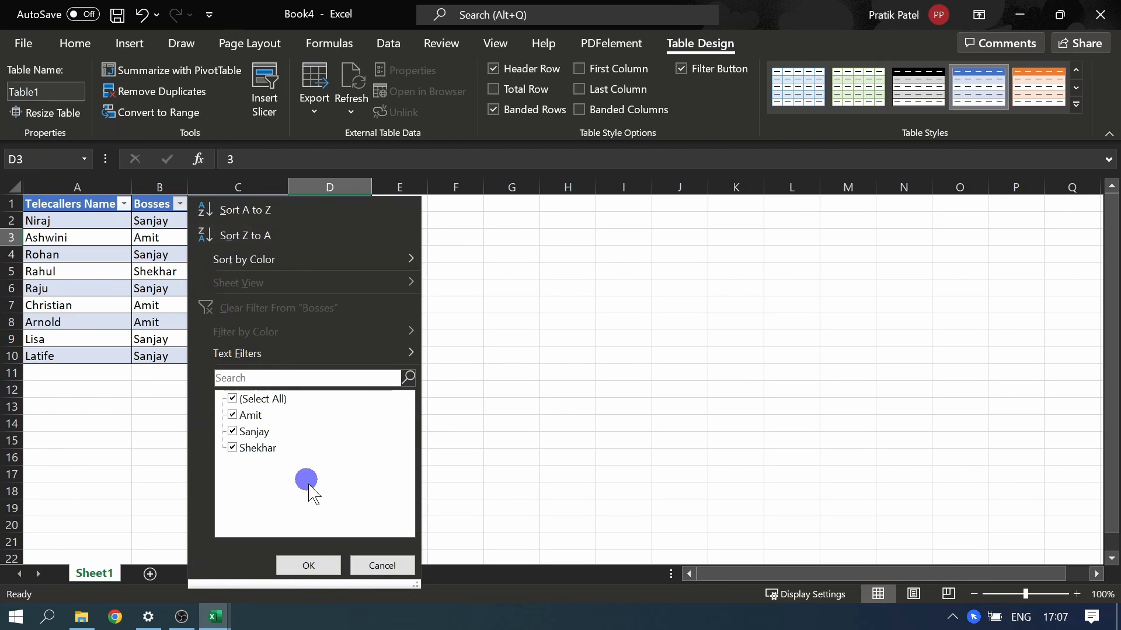
click(261, 399)
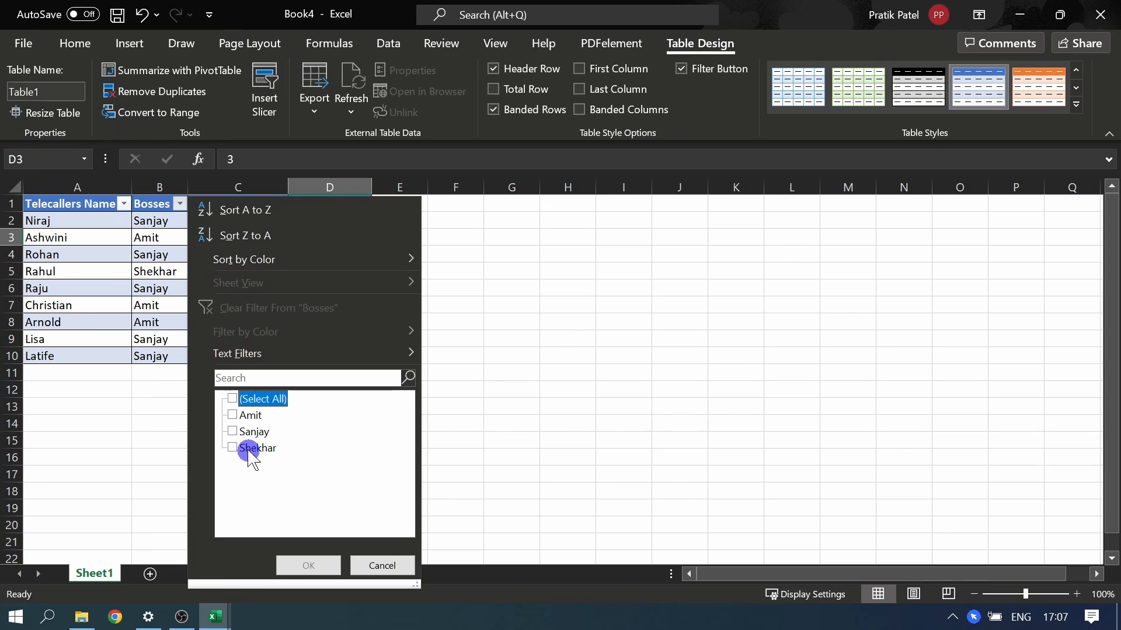
click(248, 416)
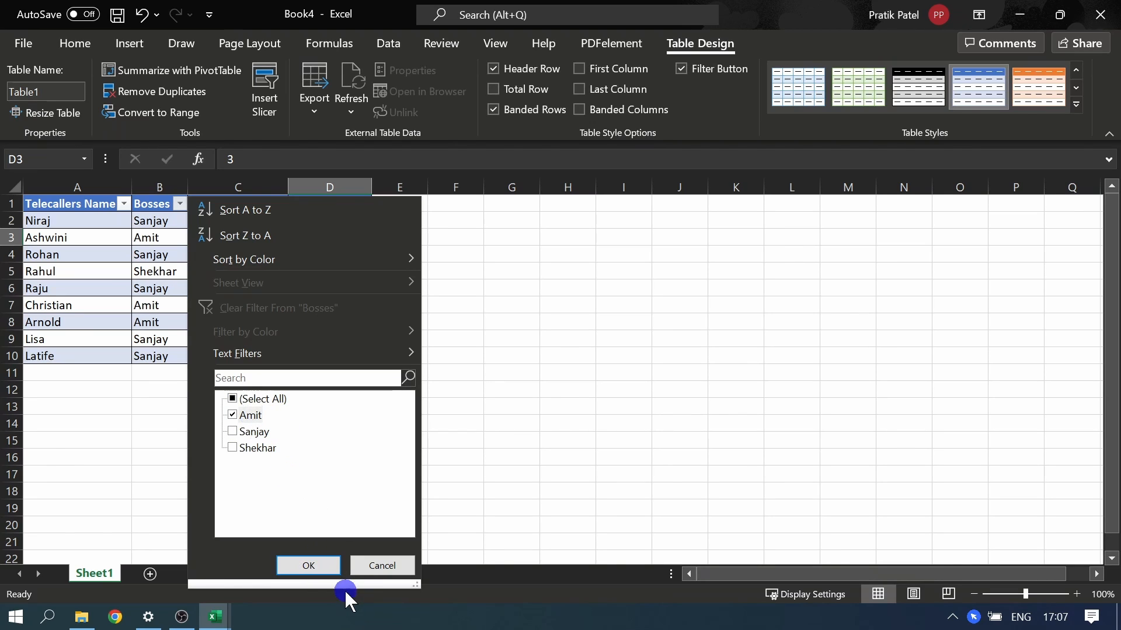
click(319, 569)
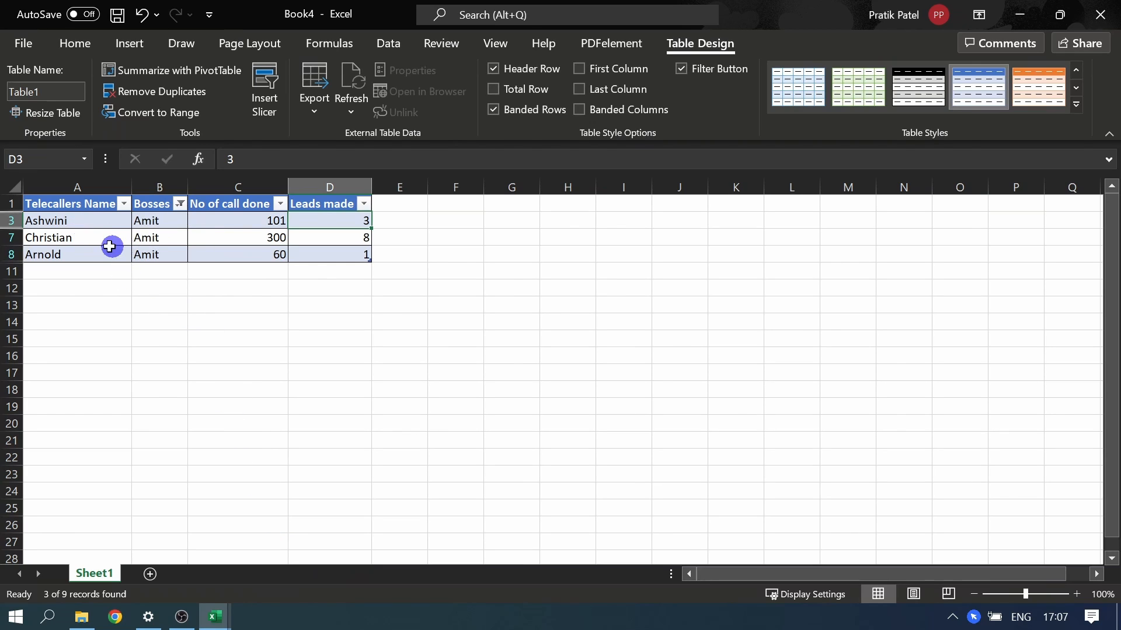
drag(82, 224, 94, 254)
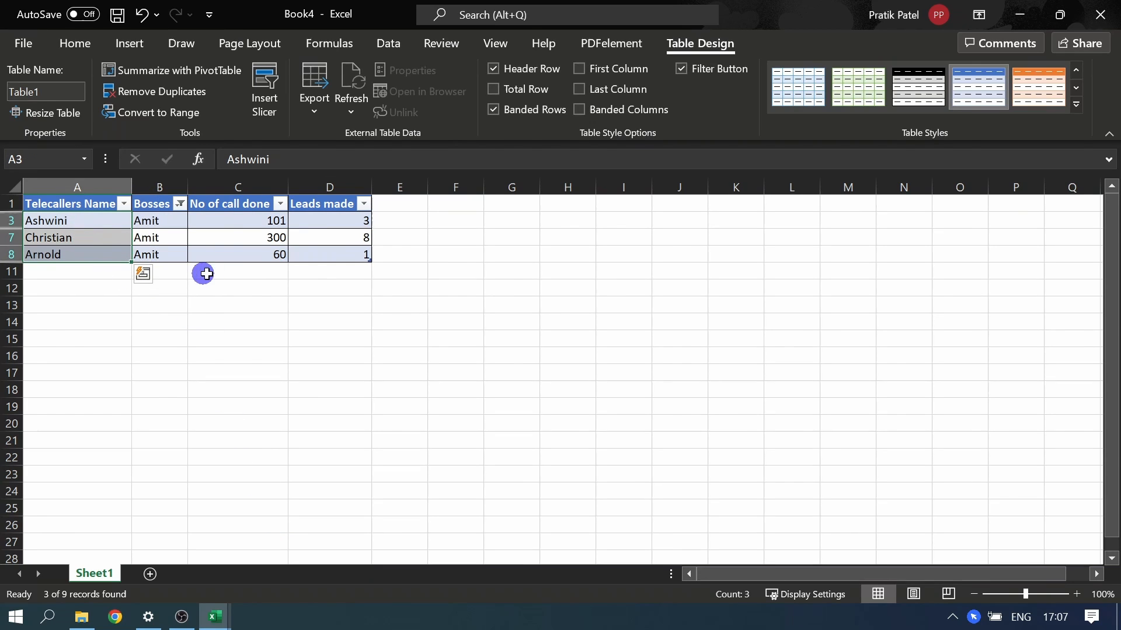
click(242, 187)
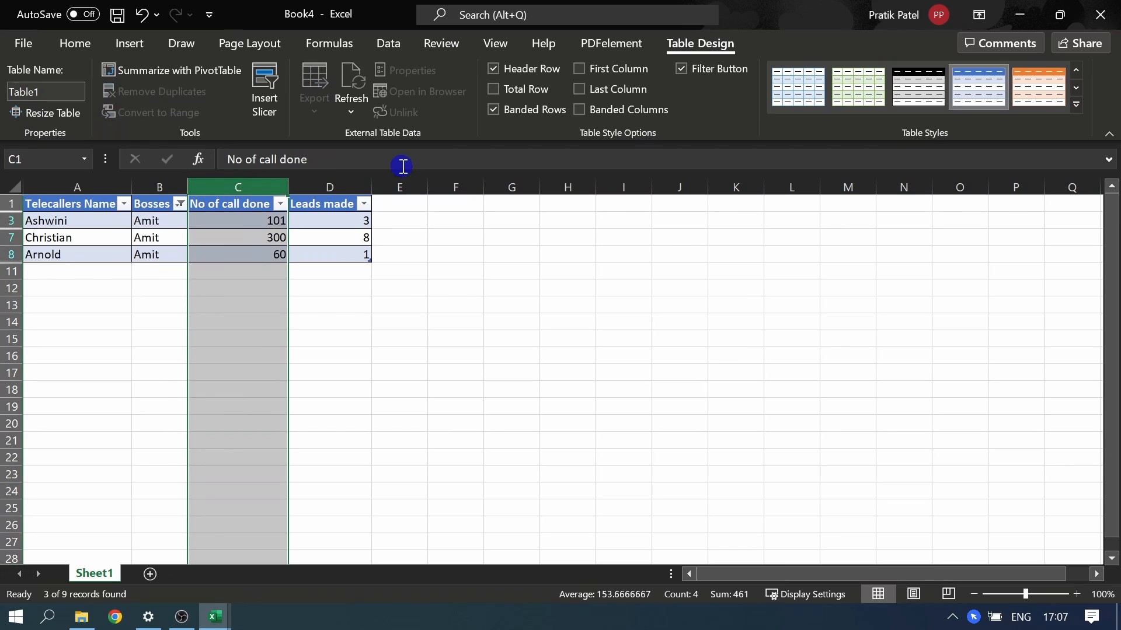
click(348, 182)
click(431, 268)
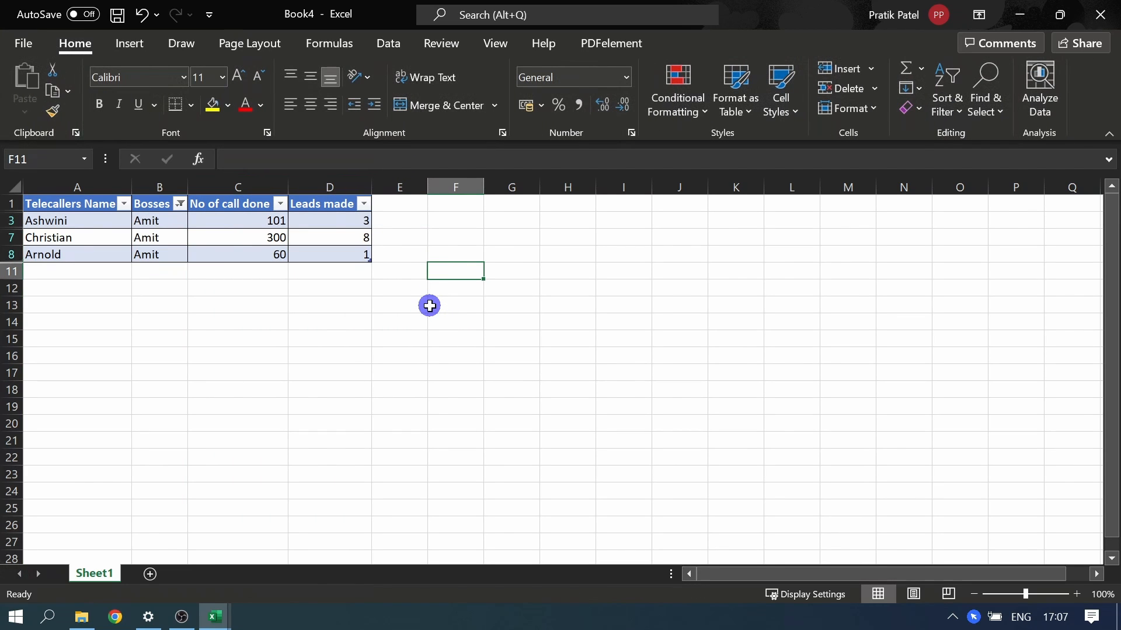
Step: Extend the table with a new column by entering the header Follow Up in E1
click(403, 203)
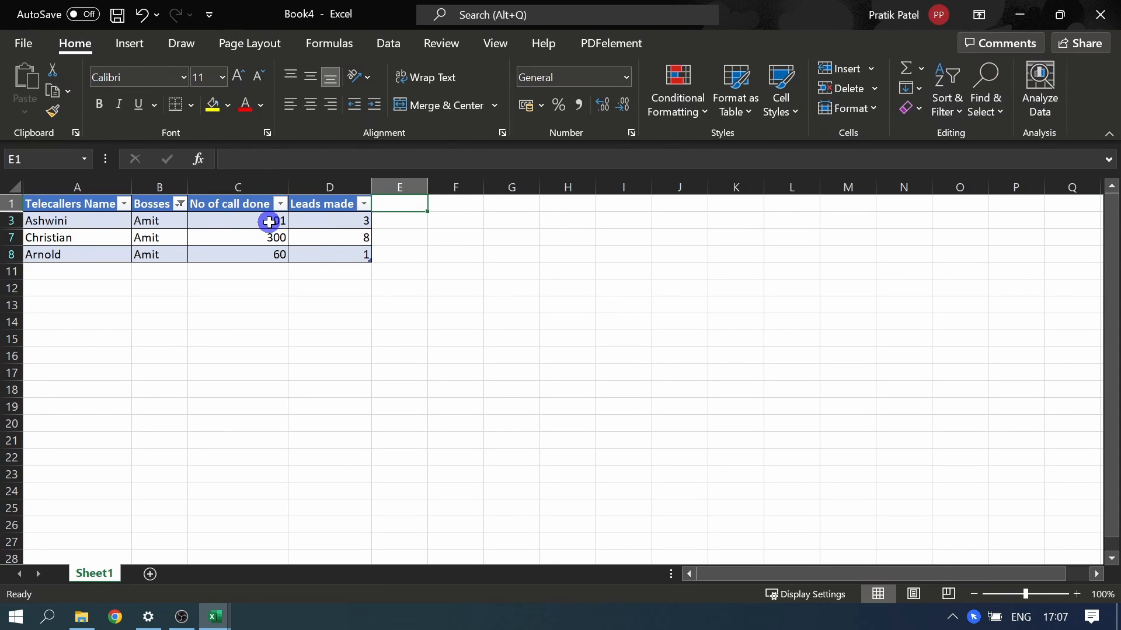
text(Follow Up)
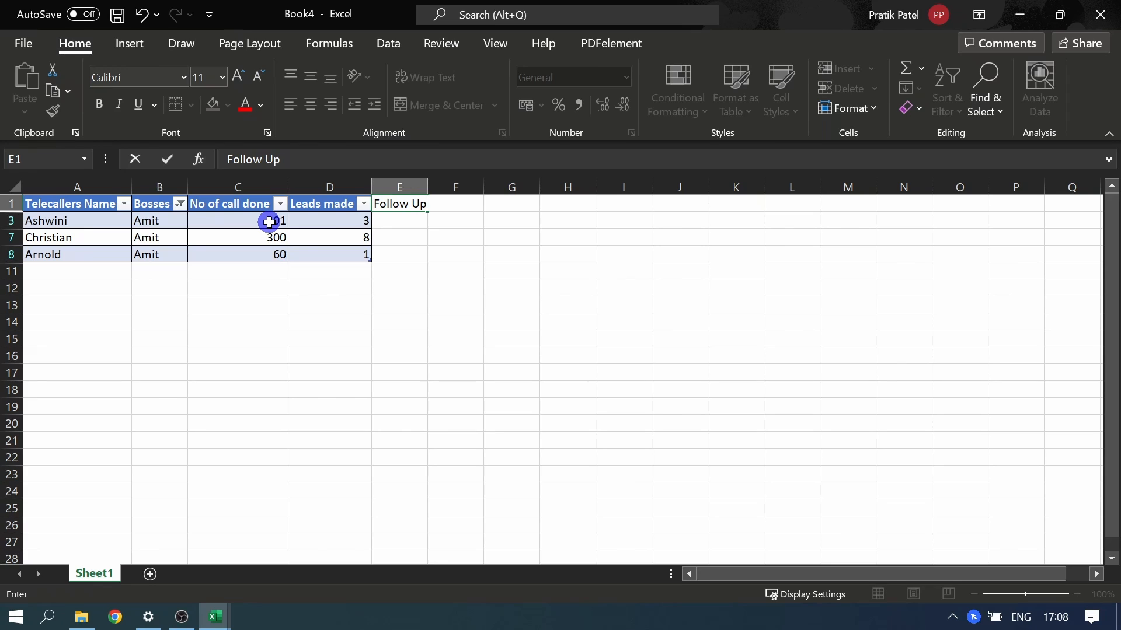
key(Return)
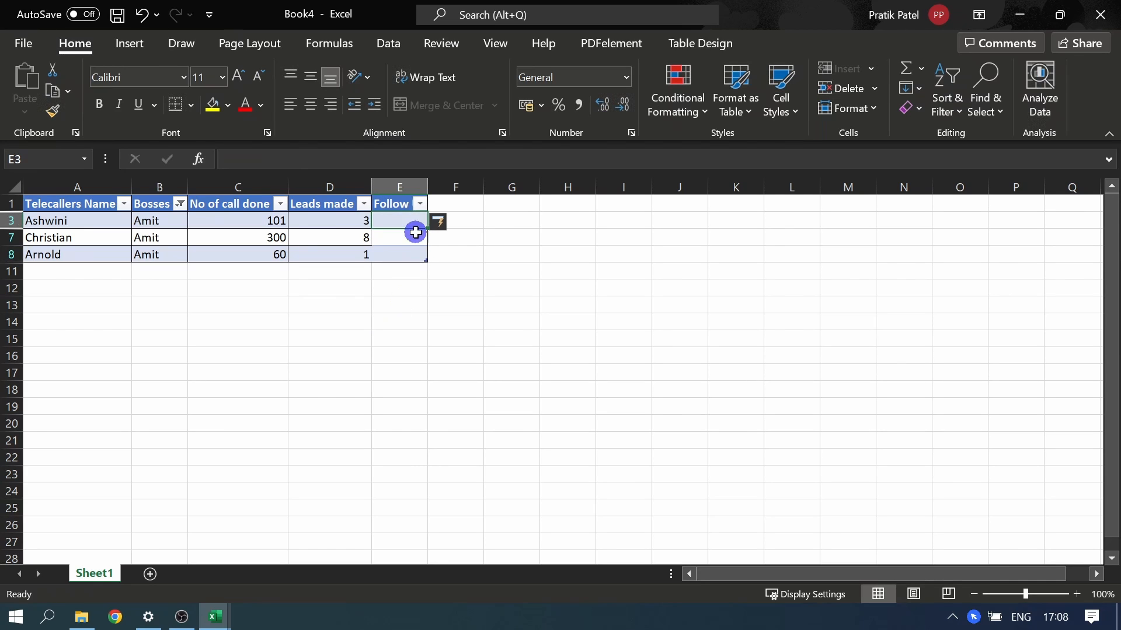
click(411, 186)
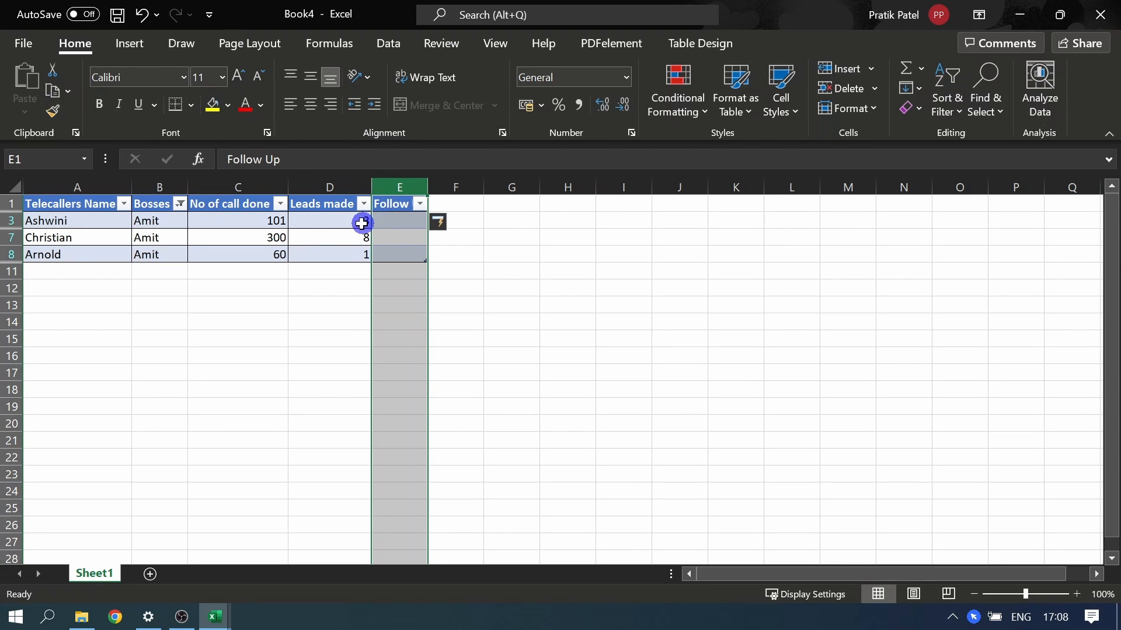
Step: Enter the follow-up values 2, 3 and 1 in cells E3, E7 and E8, and auto-fit the width of the Follow Up column
click(385, 232)
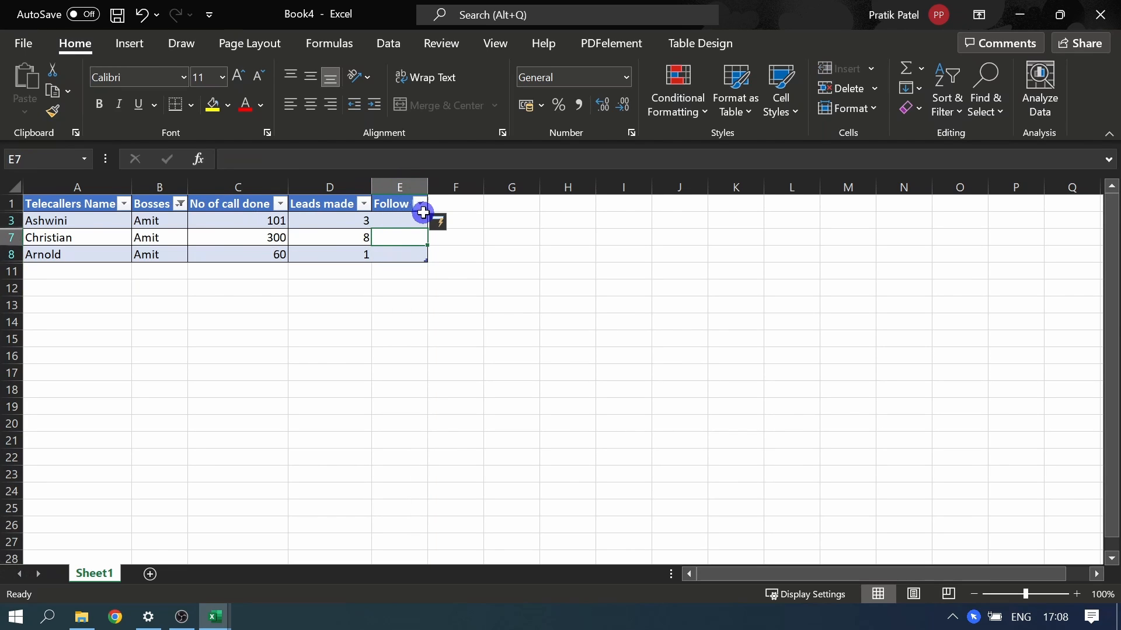
click(405, 224)
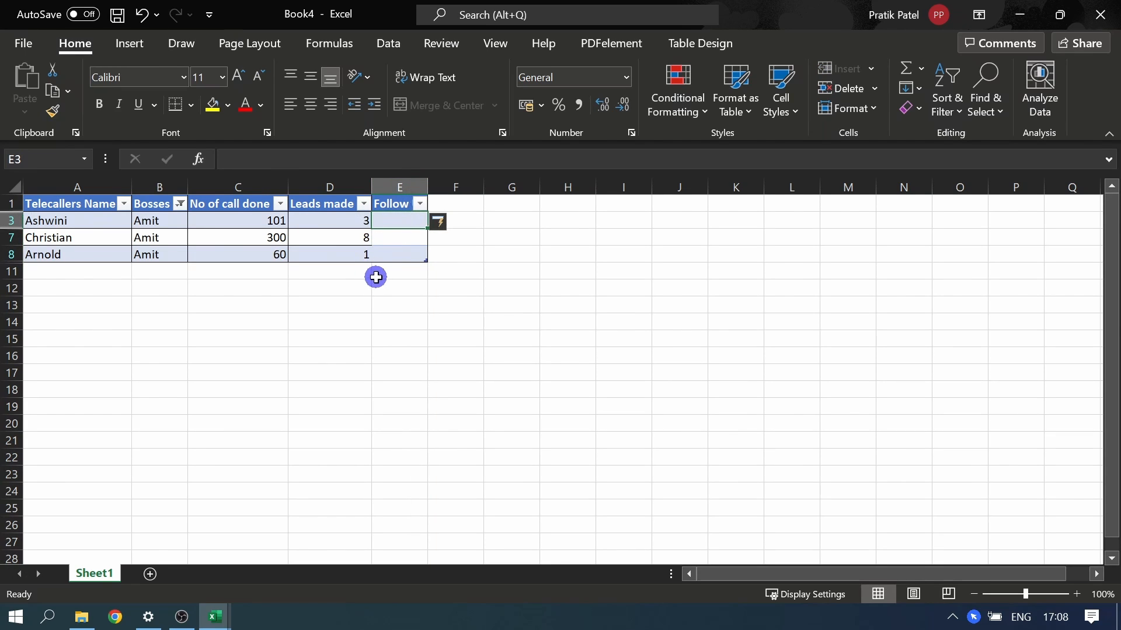
text(2)
click(395, 231)
text(3)
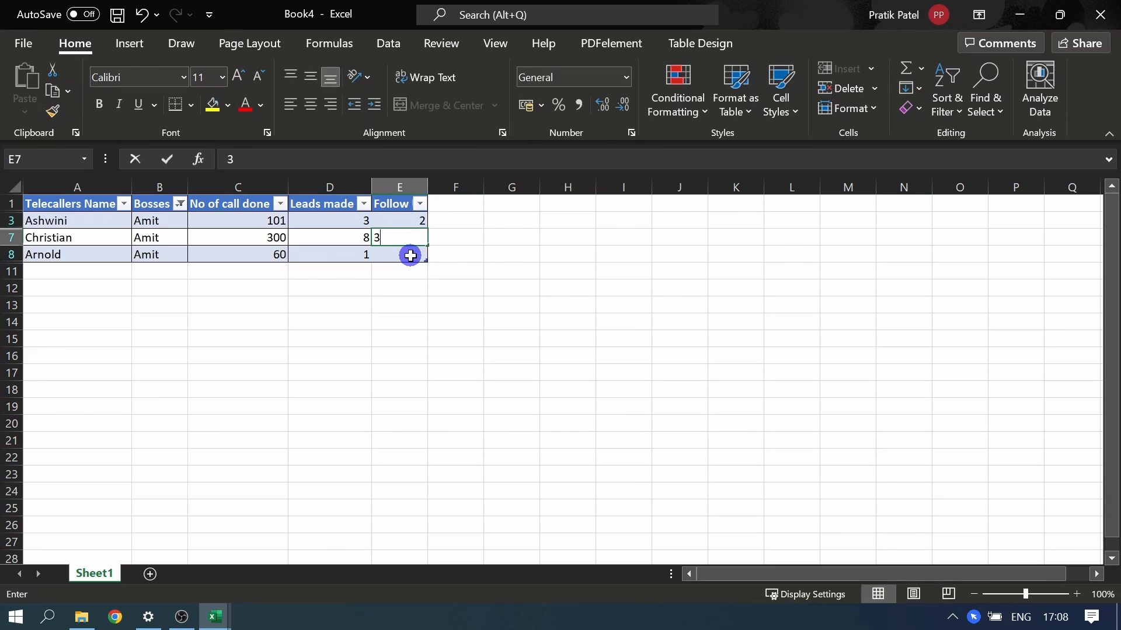
click(409, 255)
text(1)
click(414, 285)
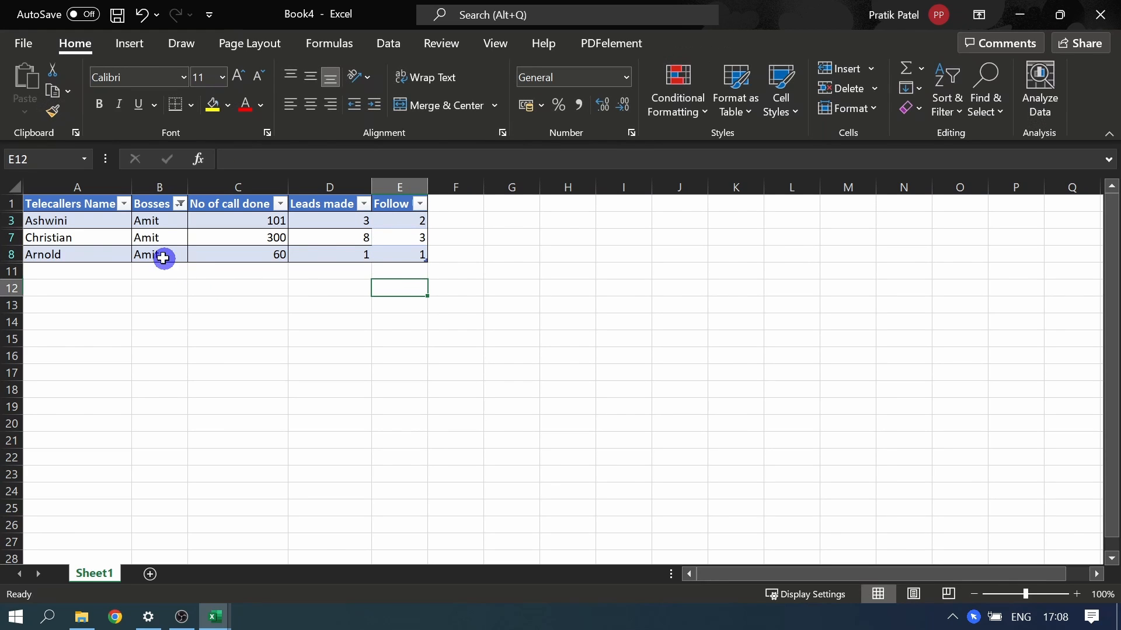
double_click(428, 187)
click(424, 207)
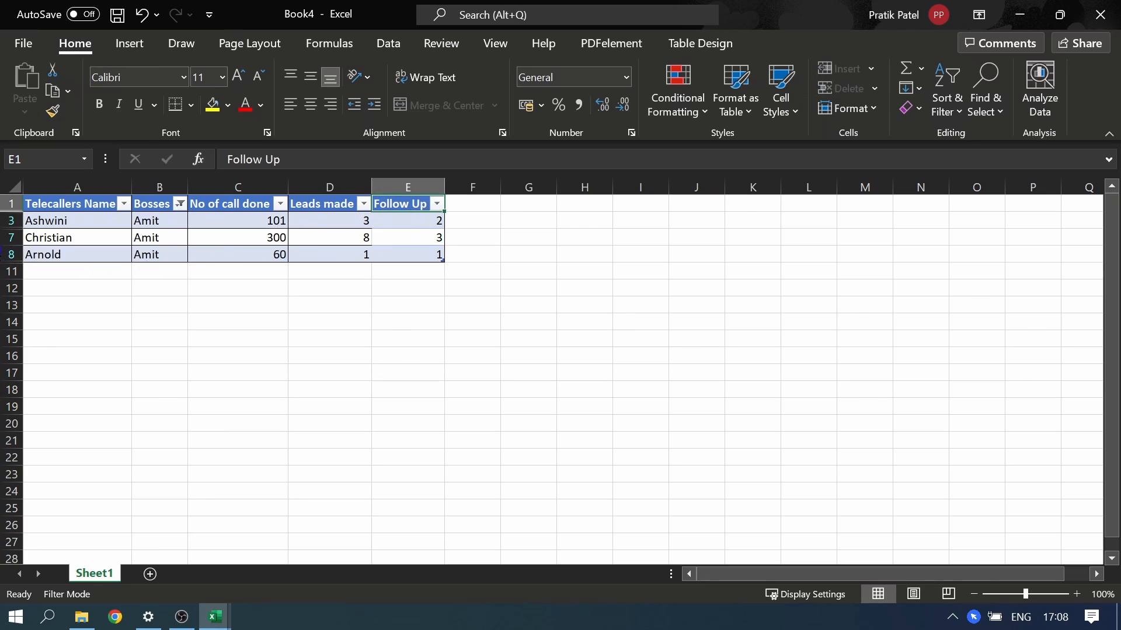
click(54, 230)
double_click(249, 224)
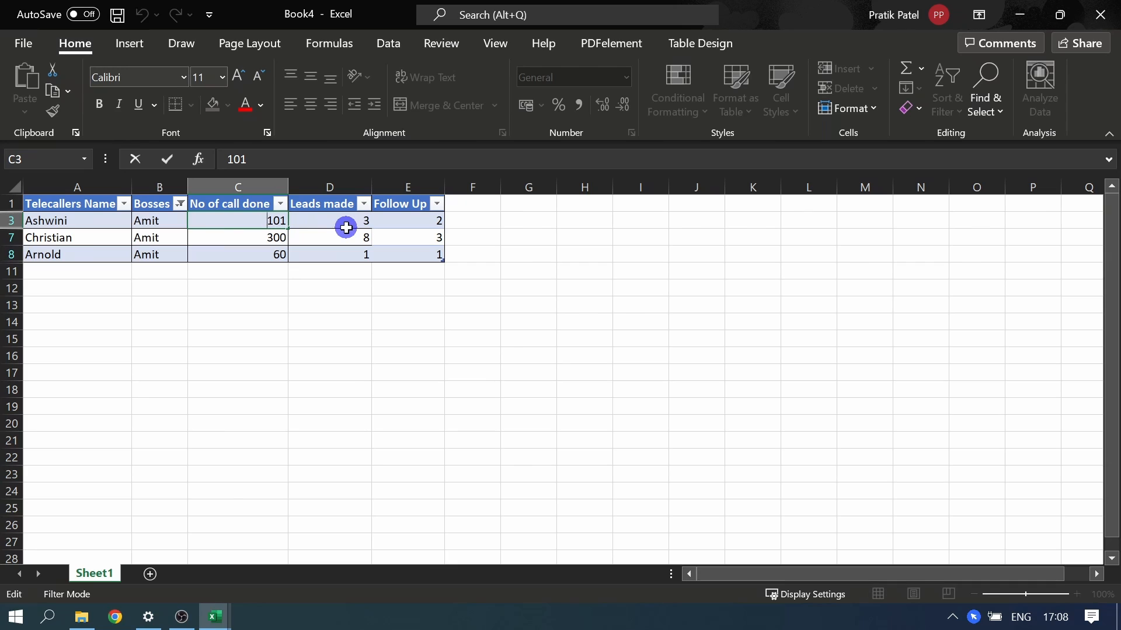
click(417, 224)
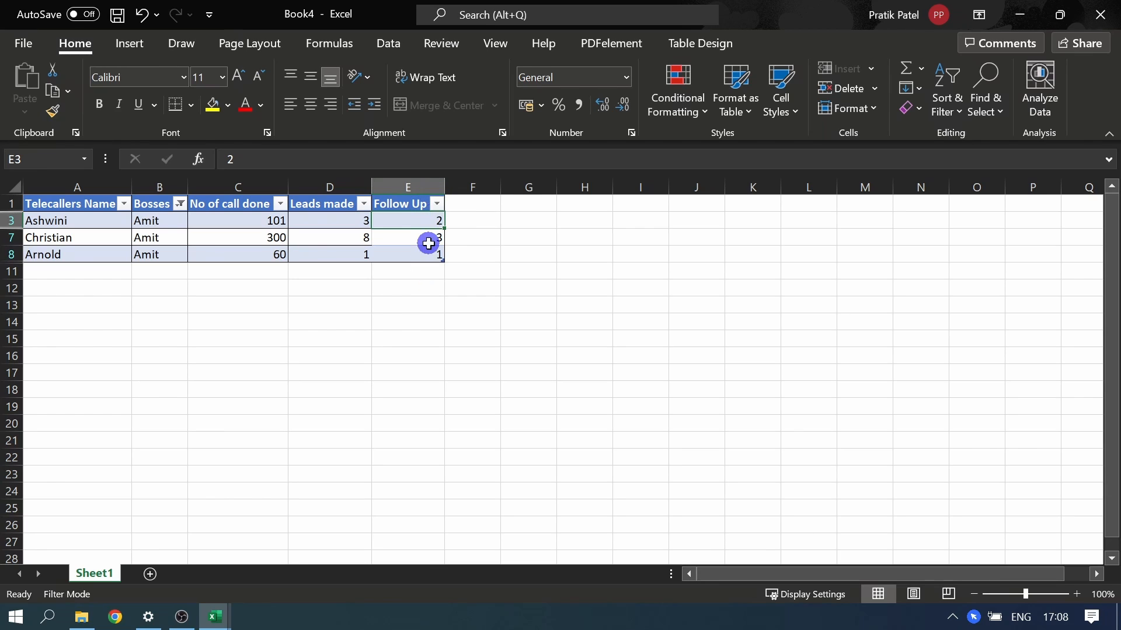
Step: Filter the table's Follow Up column to show only the value 2
click(437, 204)
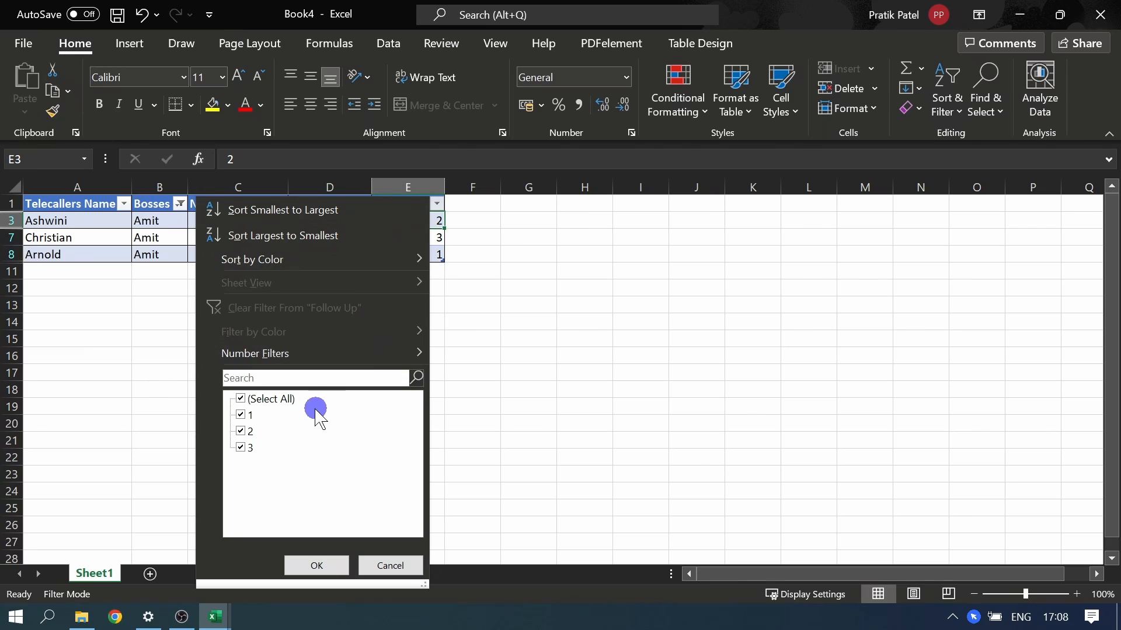
click(286, 401)
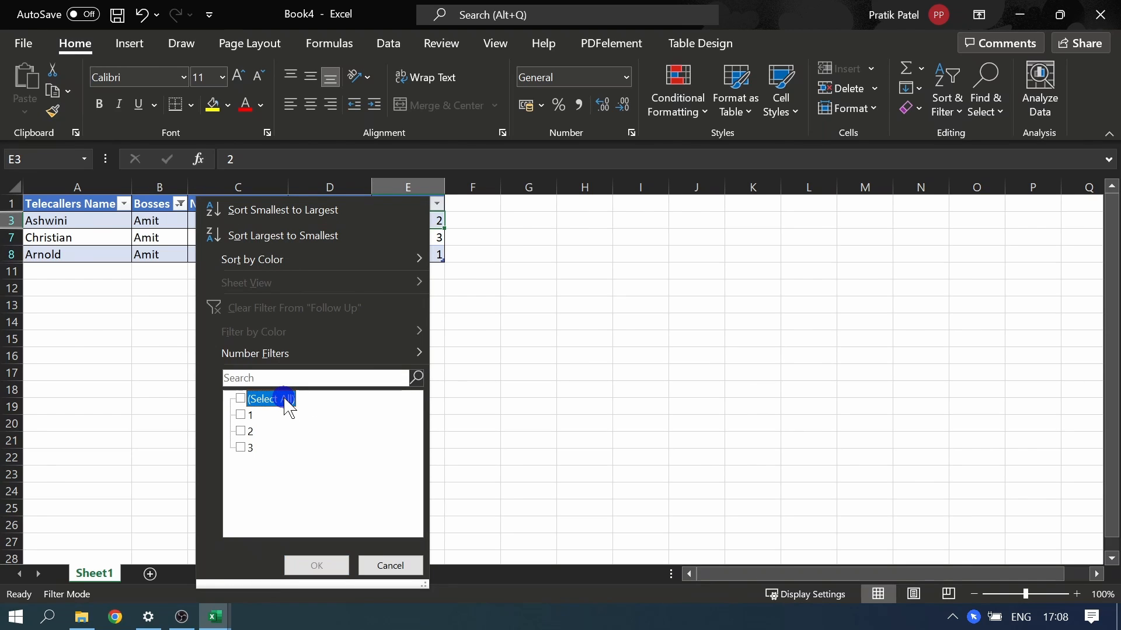
click(248, 433)
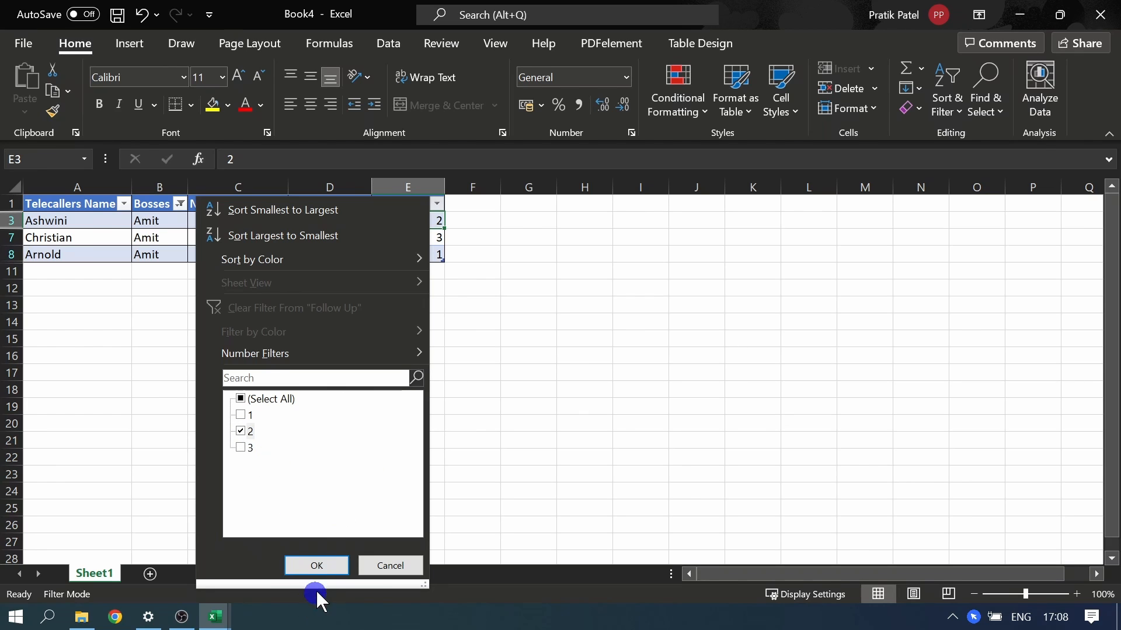
click(318, 566)
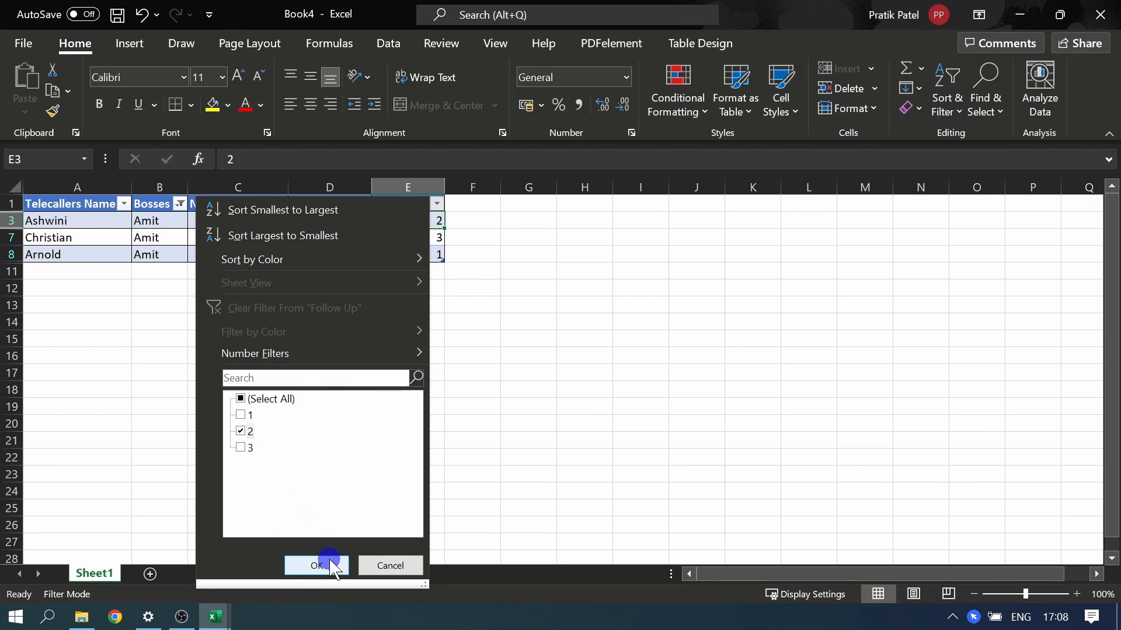